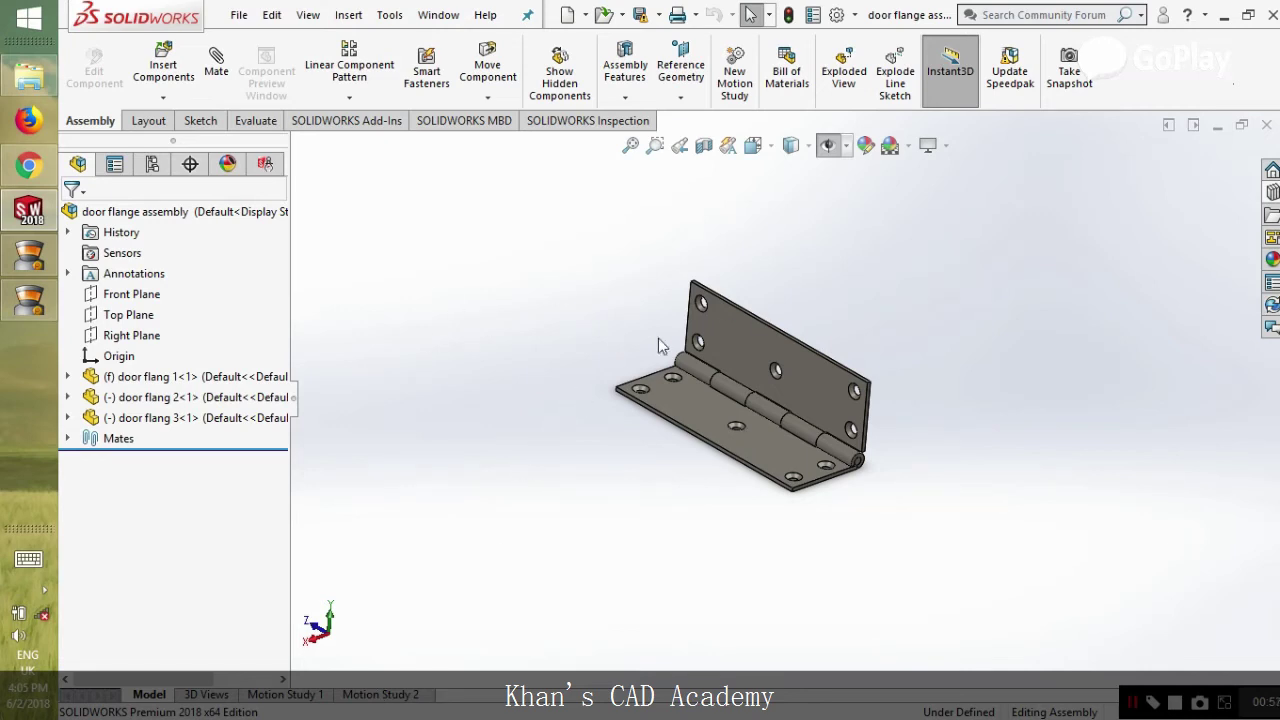
Step: Switch to the Motion Study 2 tab to show the door flange hinge's animation timeline
click(420, 699)
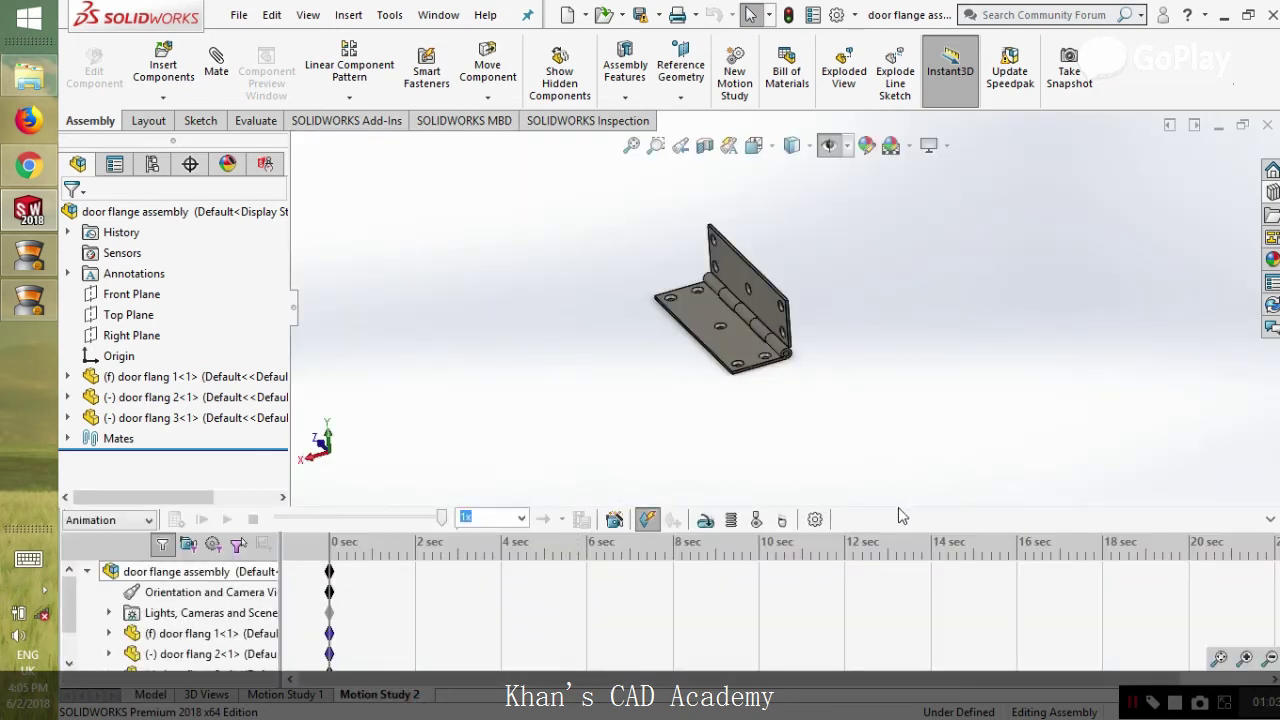
scroll(857, 343, up, 3)
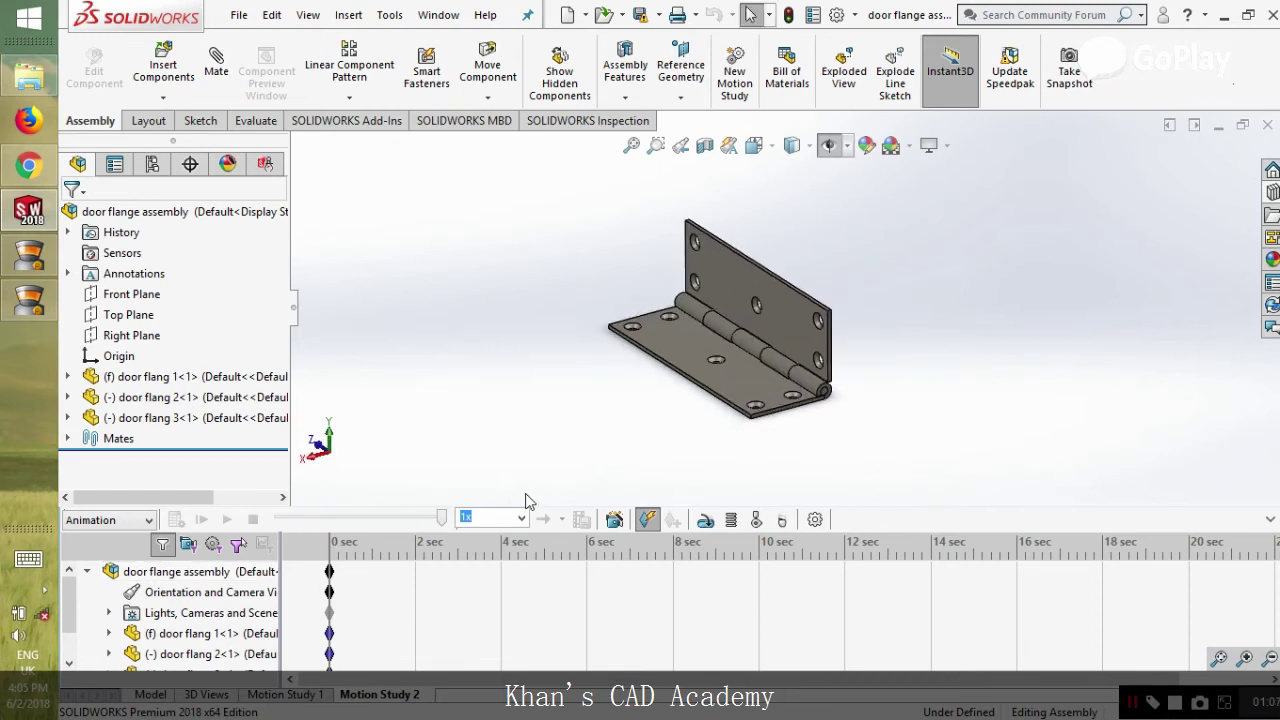
click(134, 527)
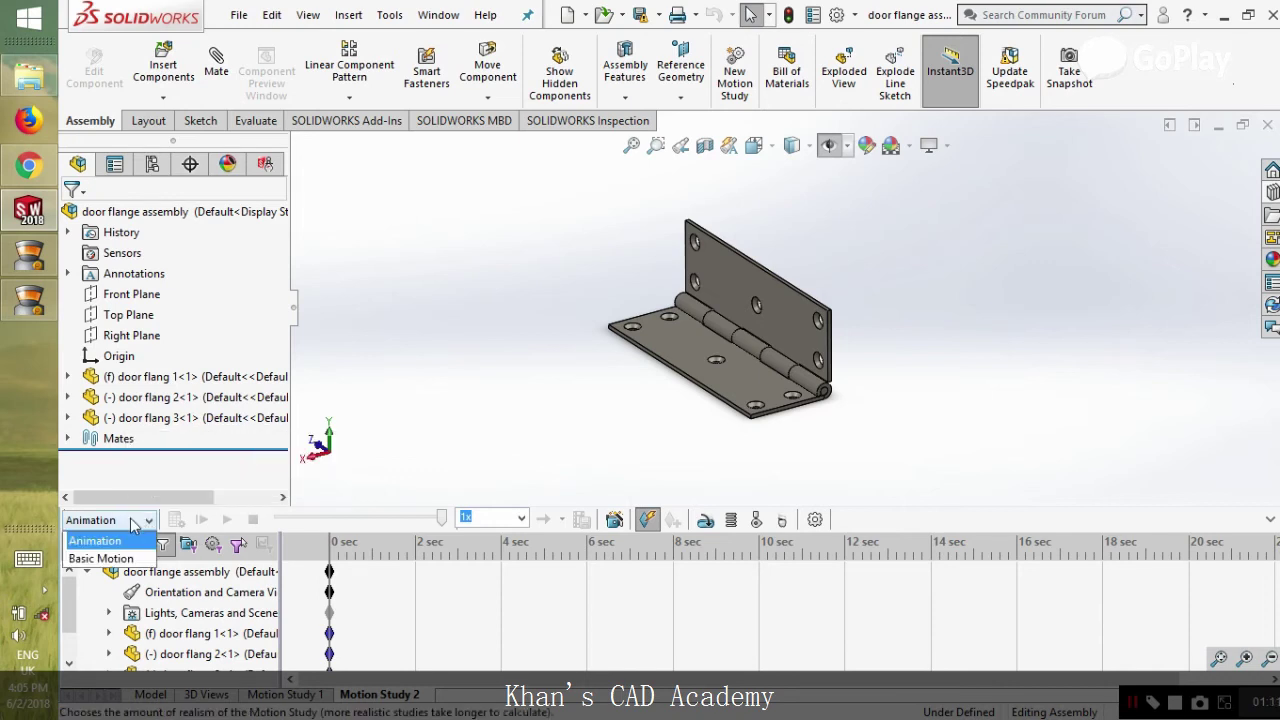
click(132, 521)
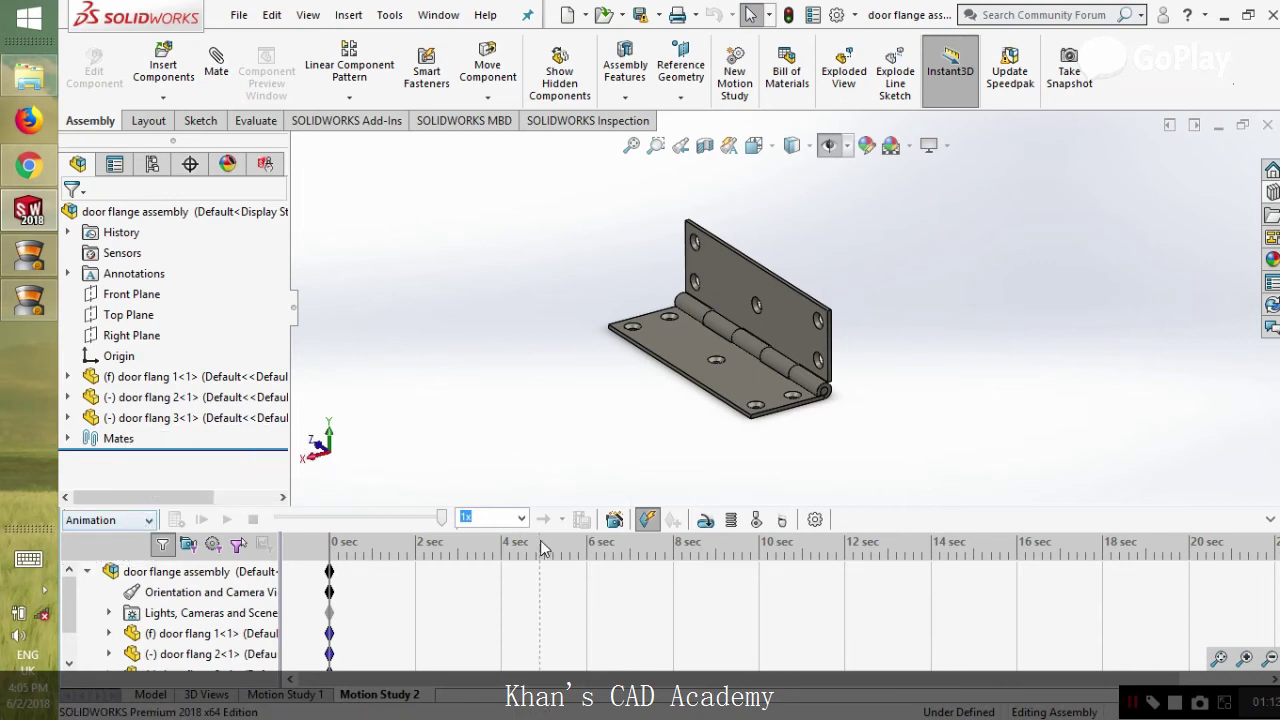
Step: Start a rotary motor on door flang 2's cylindrical hinge face, then cancel it without adding
click(706, 521)
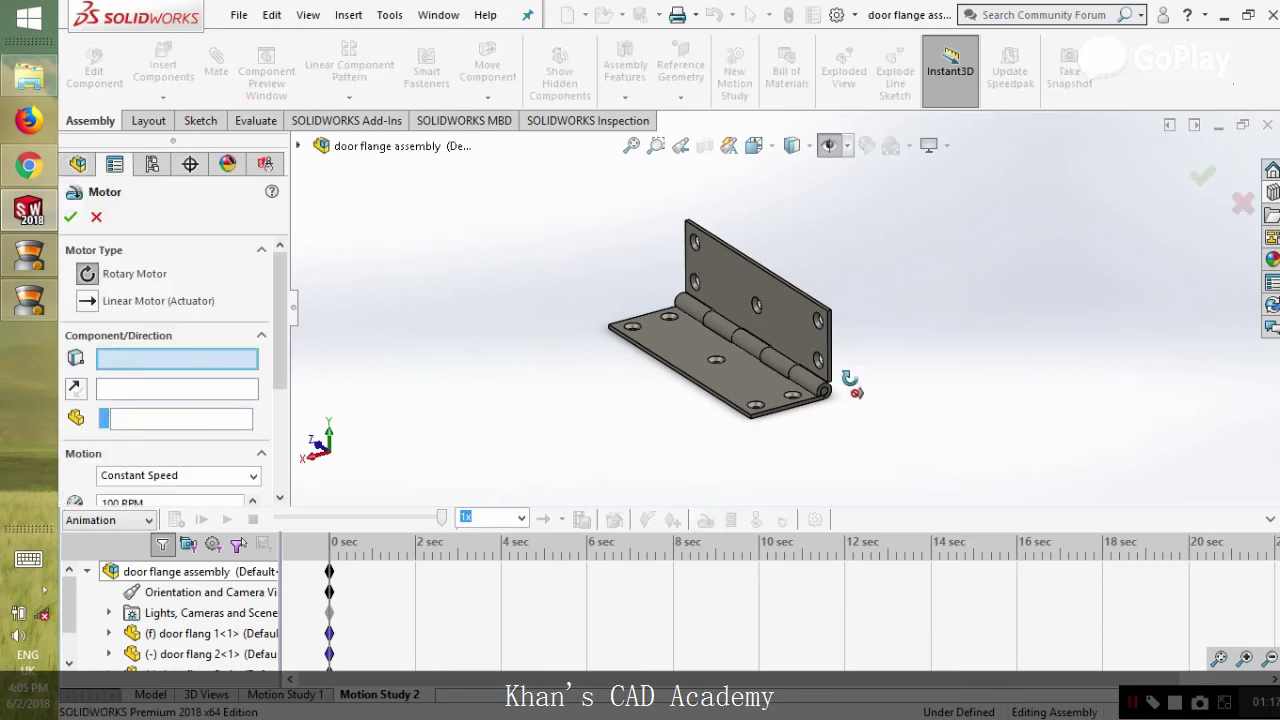
scroll(780, 376, down, 3)
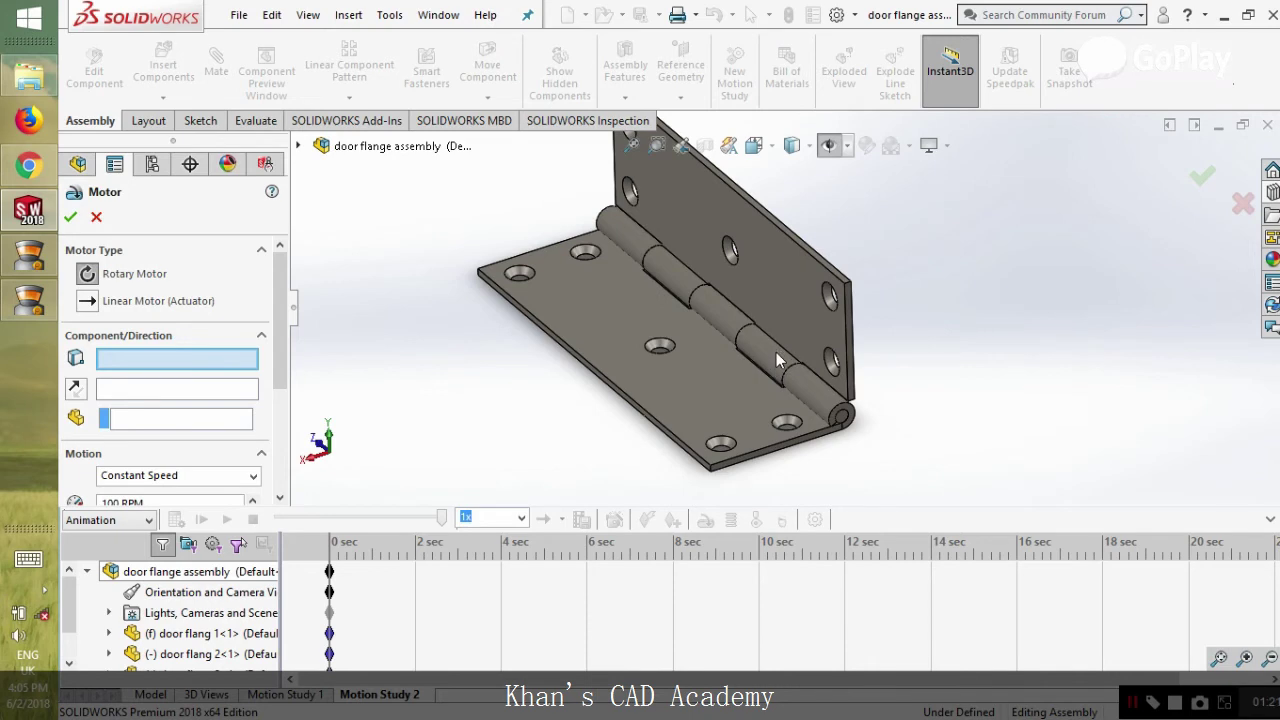
click(776, 354)
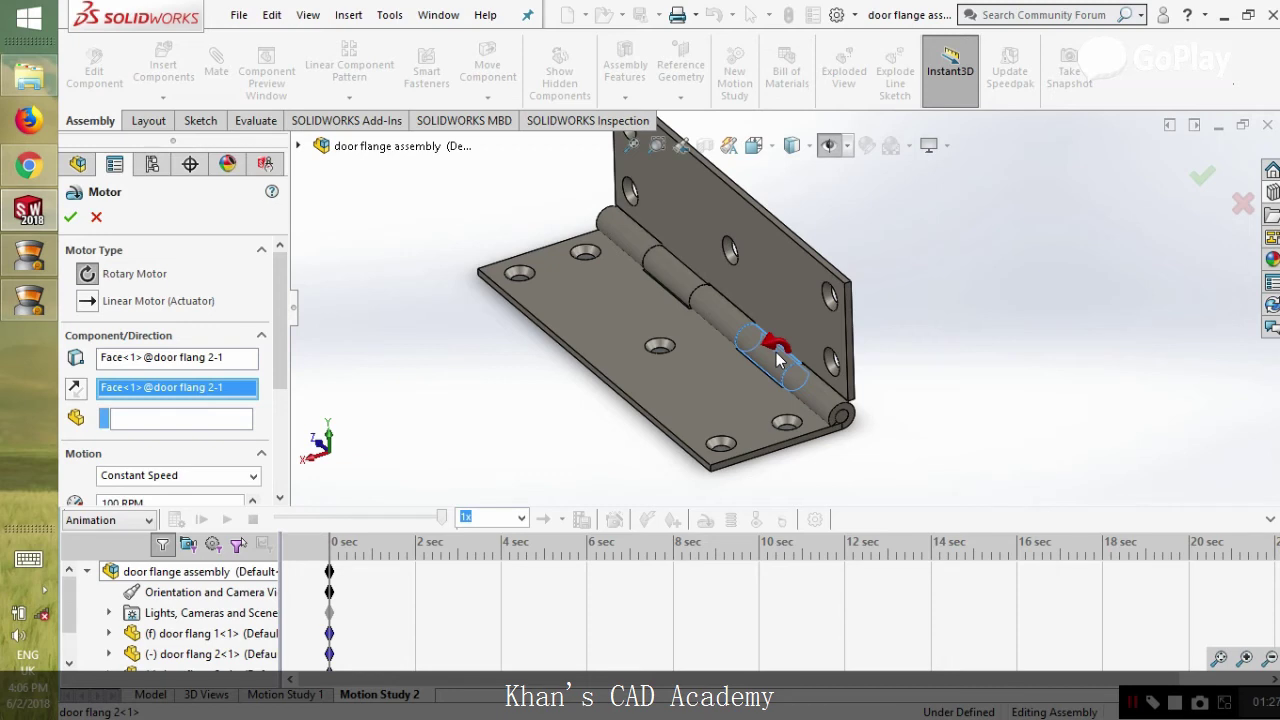
scroll(285, 360, down, 3)
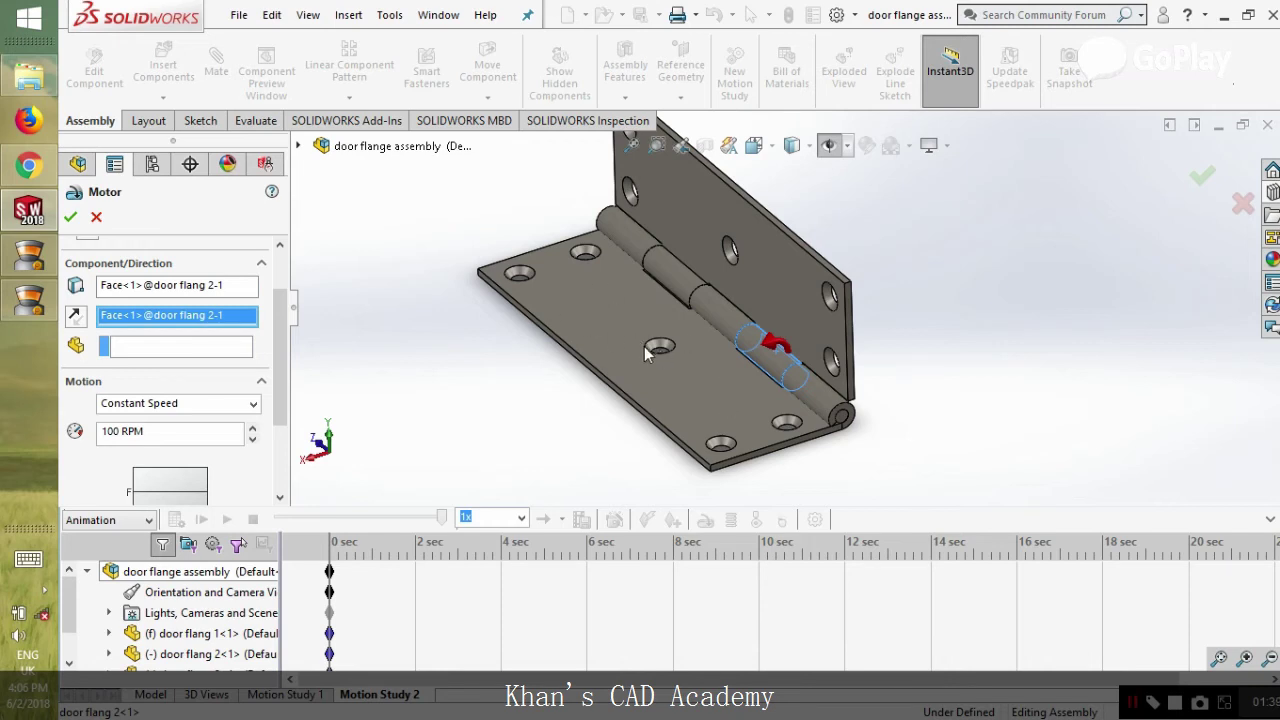
click(70, 216)
click(183, 376)
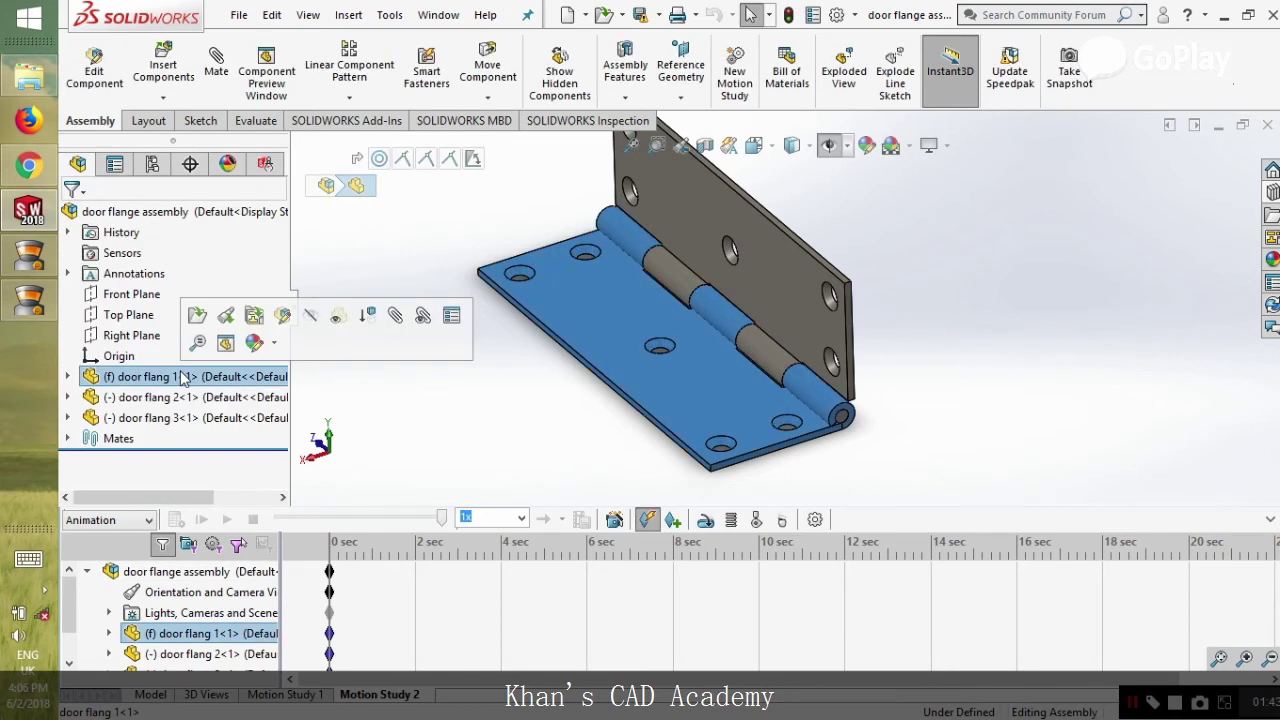
click(203, 398)
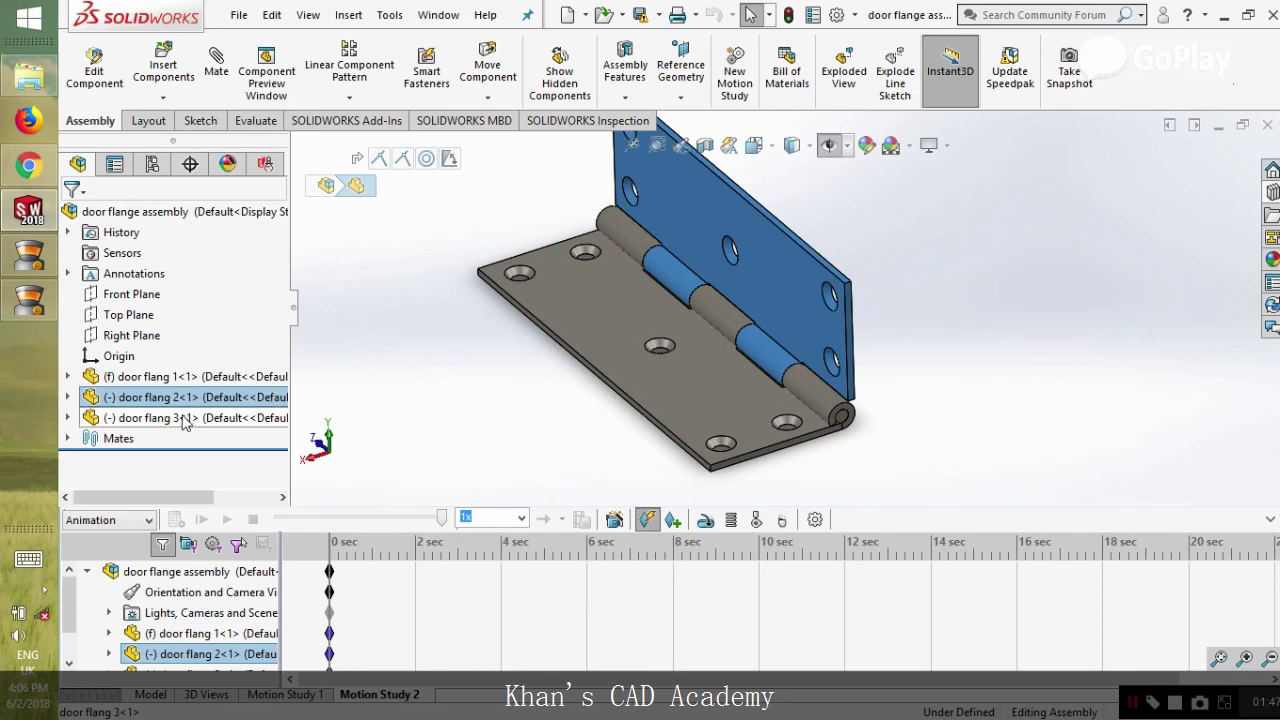
click(183, 420)
click(168, 378)
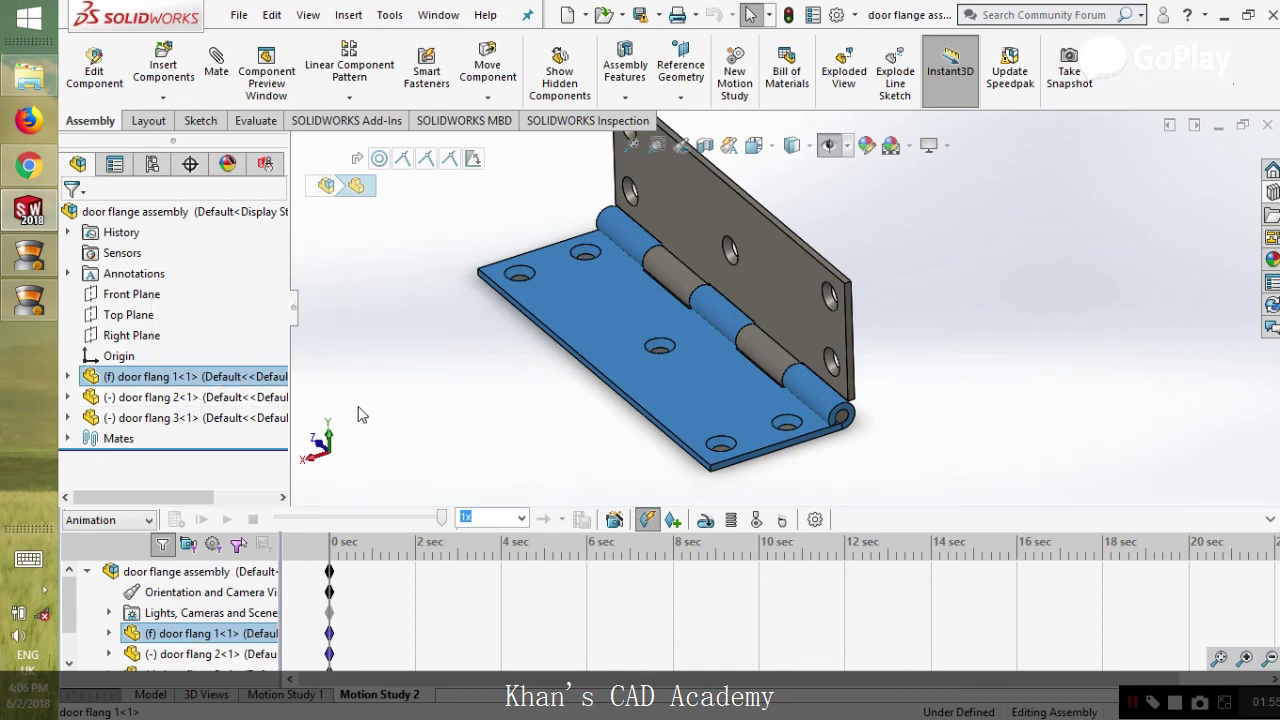
key(Left)
key(Left)
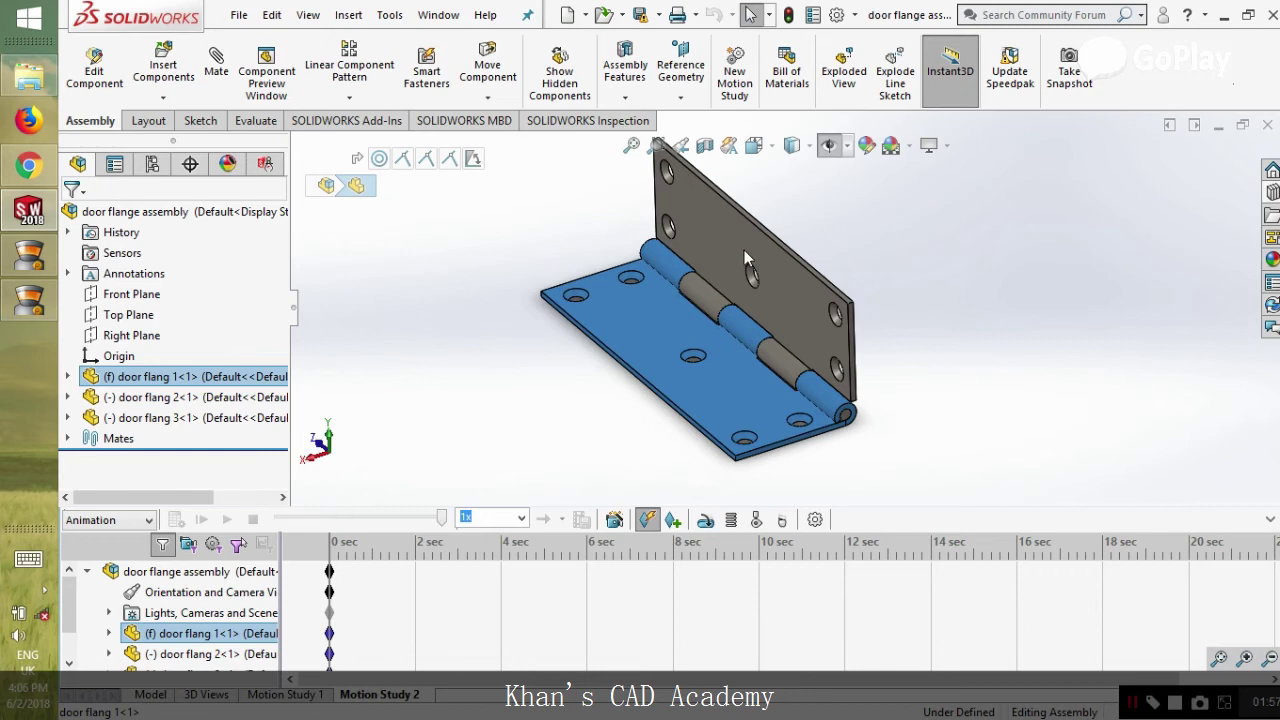
click(268, 398)
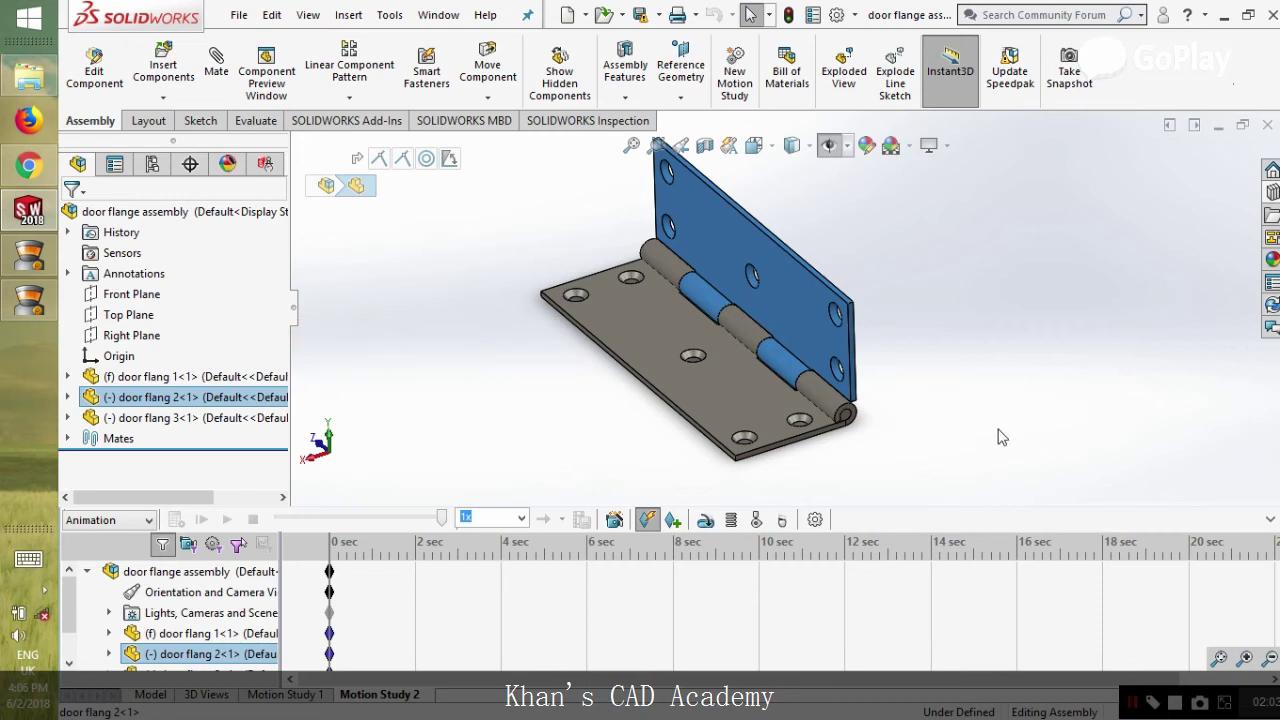
Step: Add RotaryMotor3 on door flang 2's cylindrical hinge face at a constant 5 RPM
click(955, 452)
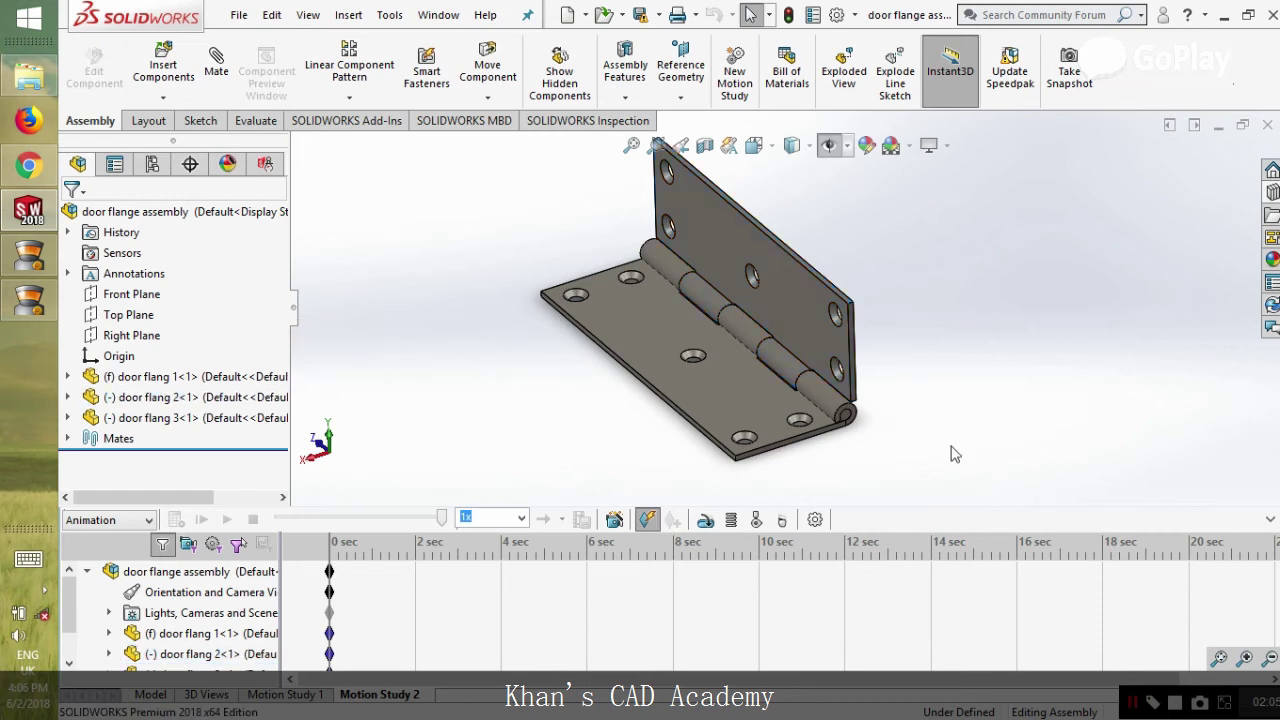
click(705, 520)
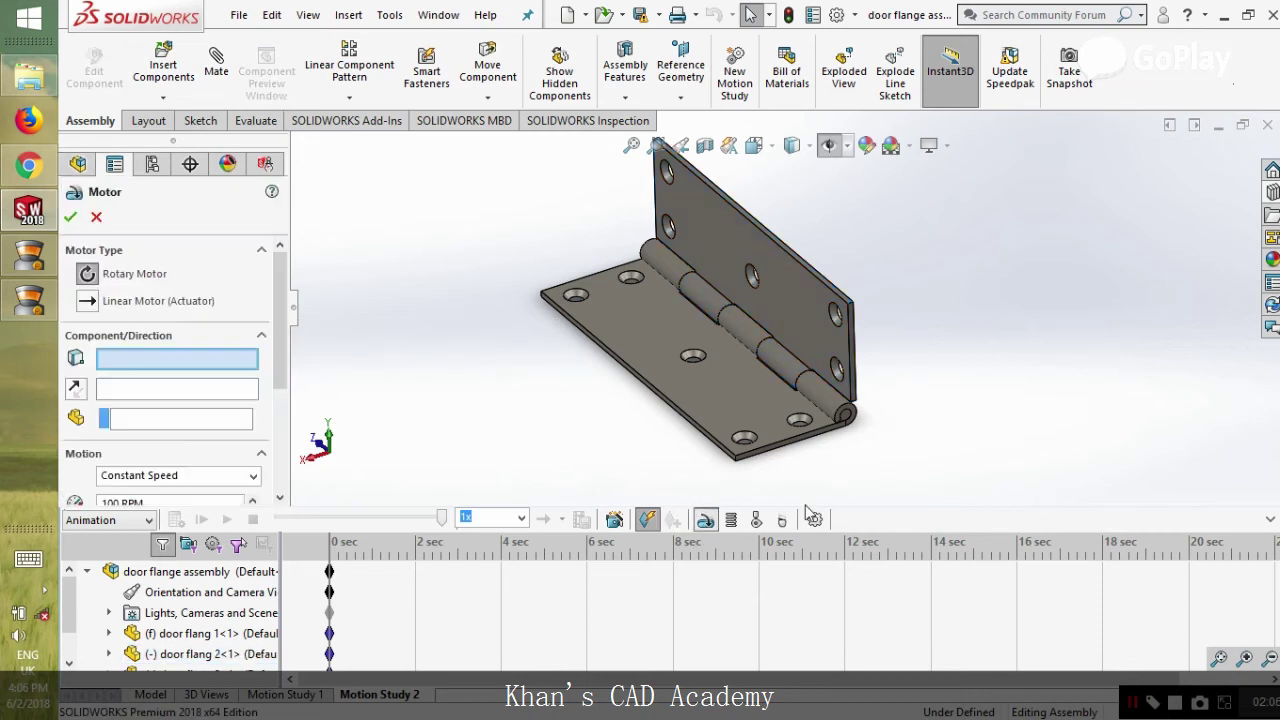
click(791, 373)
scroll(224, 310, down, 3)
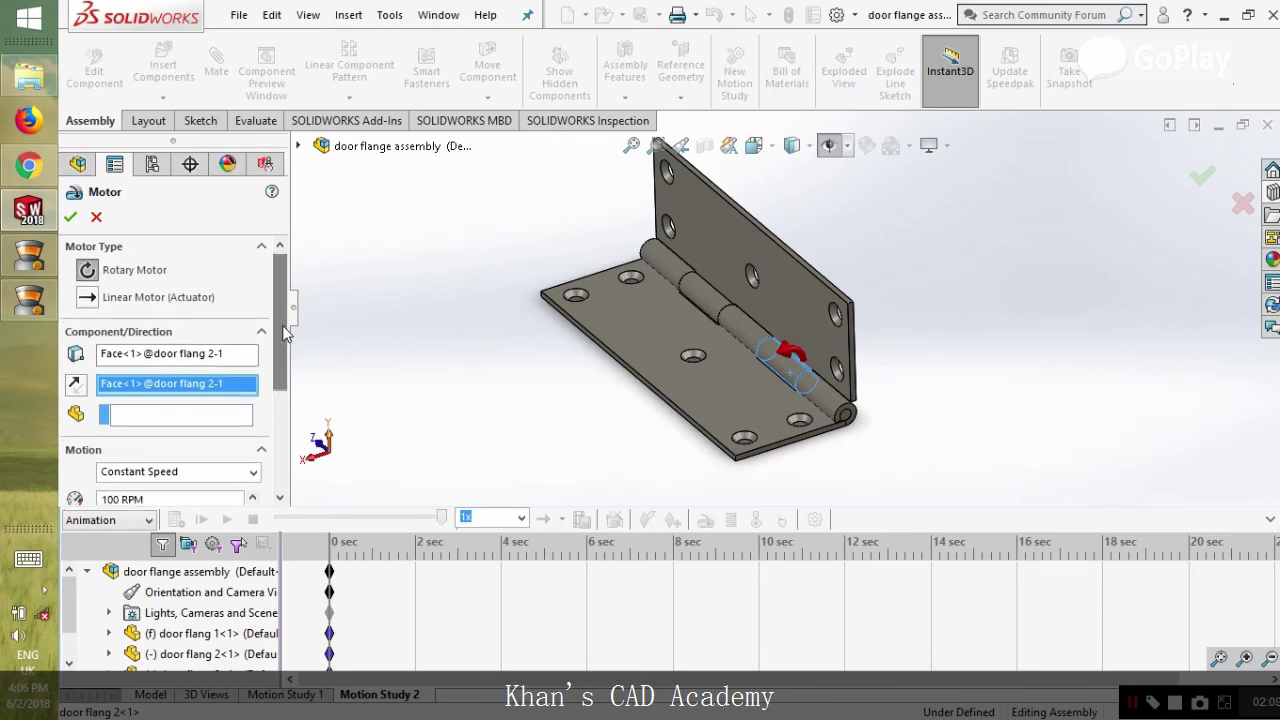
click(130, 410)
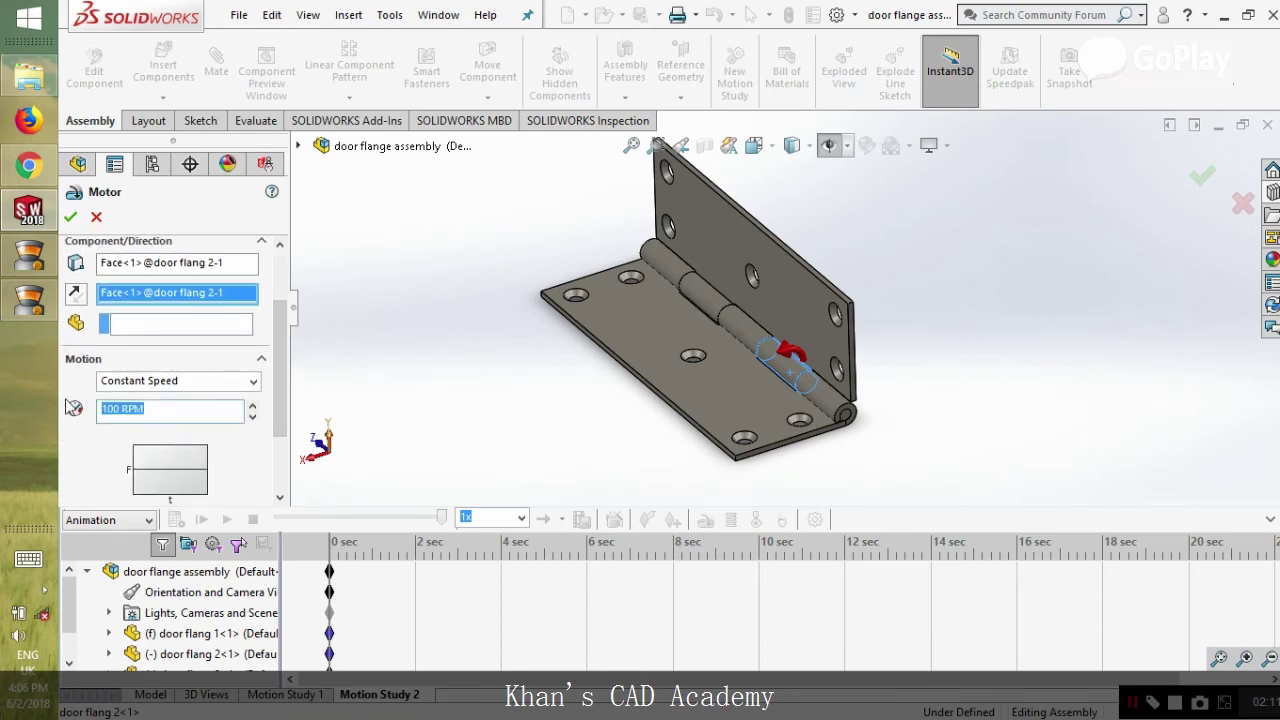
text(5)
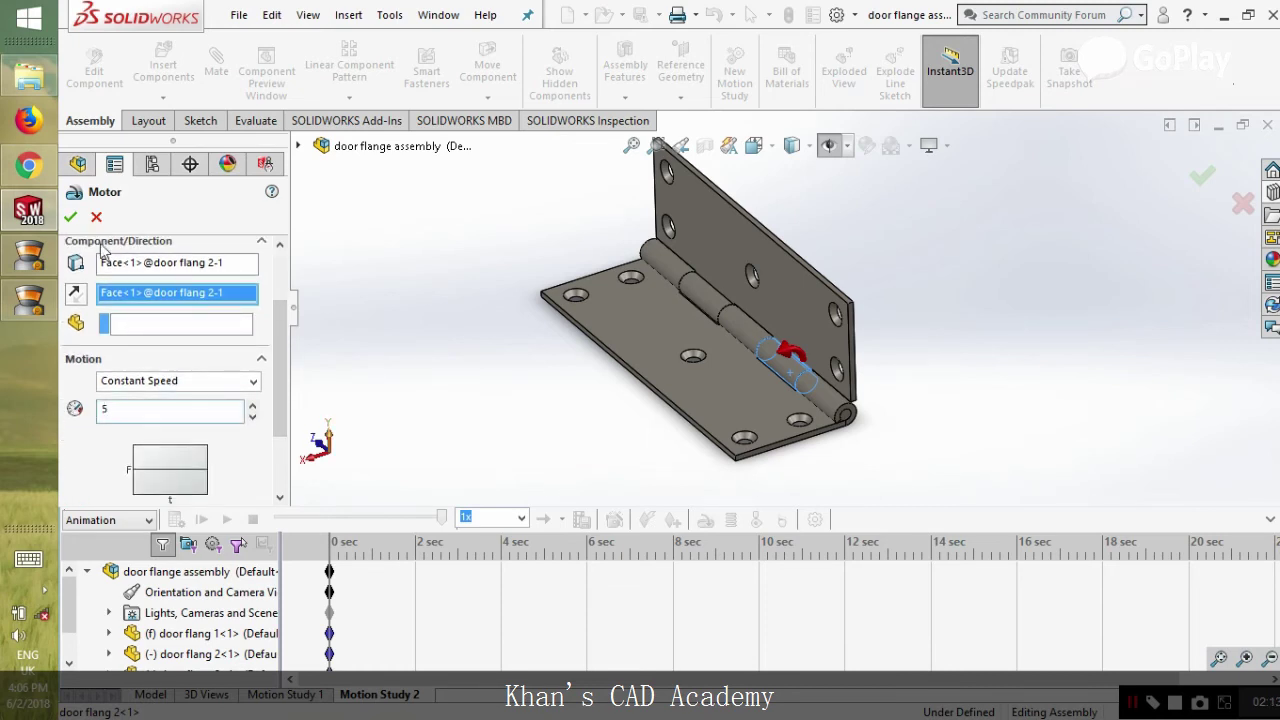
click(70, 216)
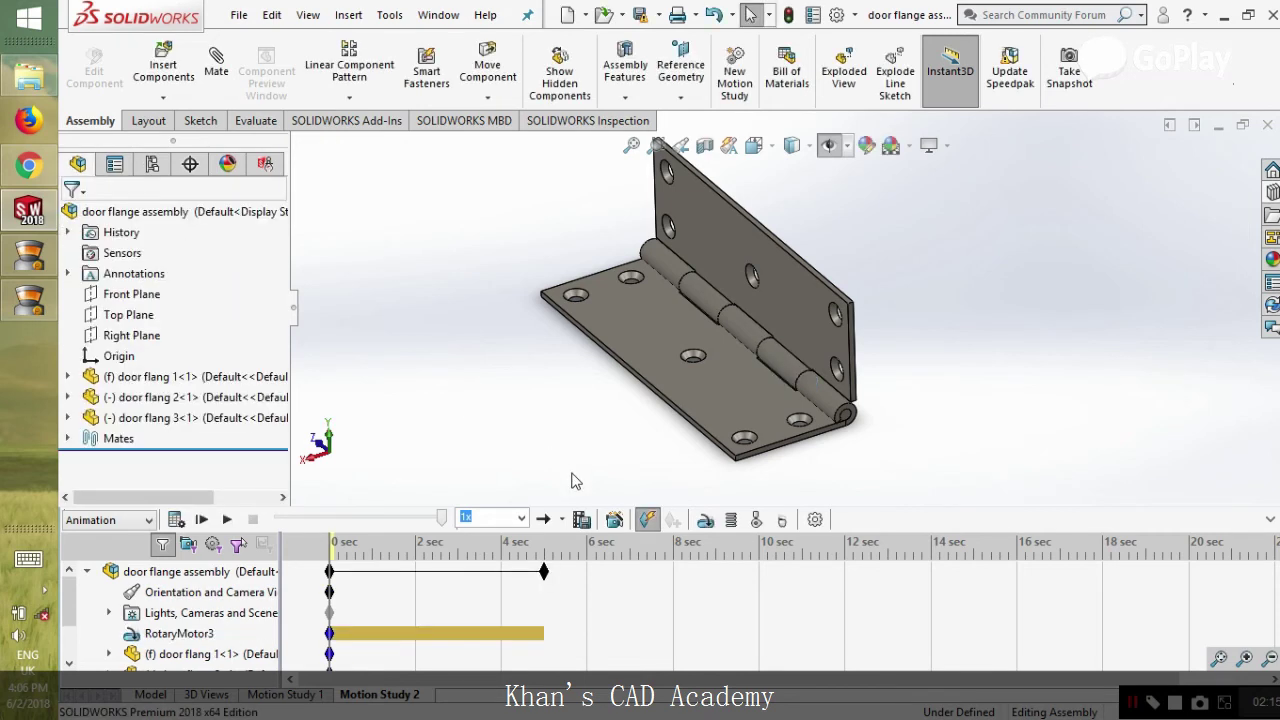
Step: Disable playback of view keys, then play the study so door flang 2 folds onto door flang 1
right_click(210, 593)
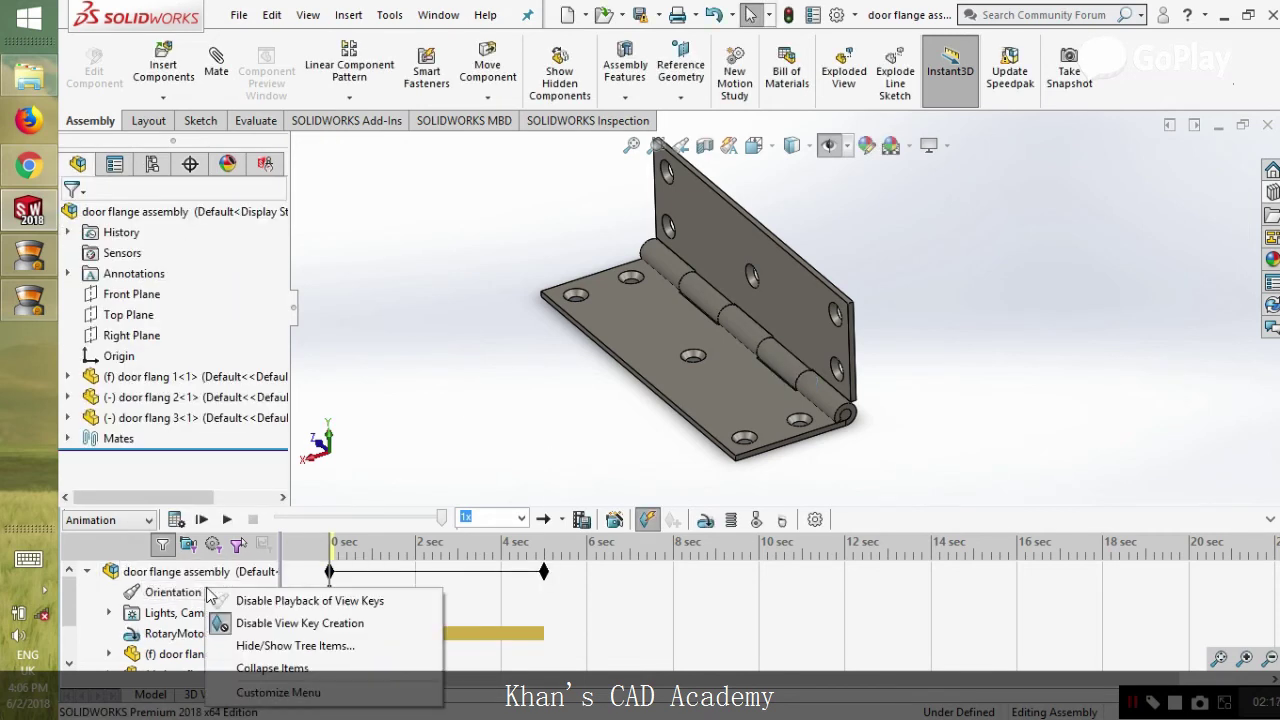
click(274, 606)
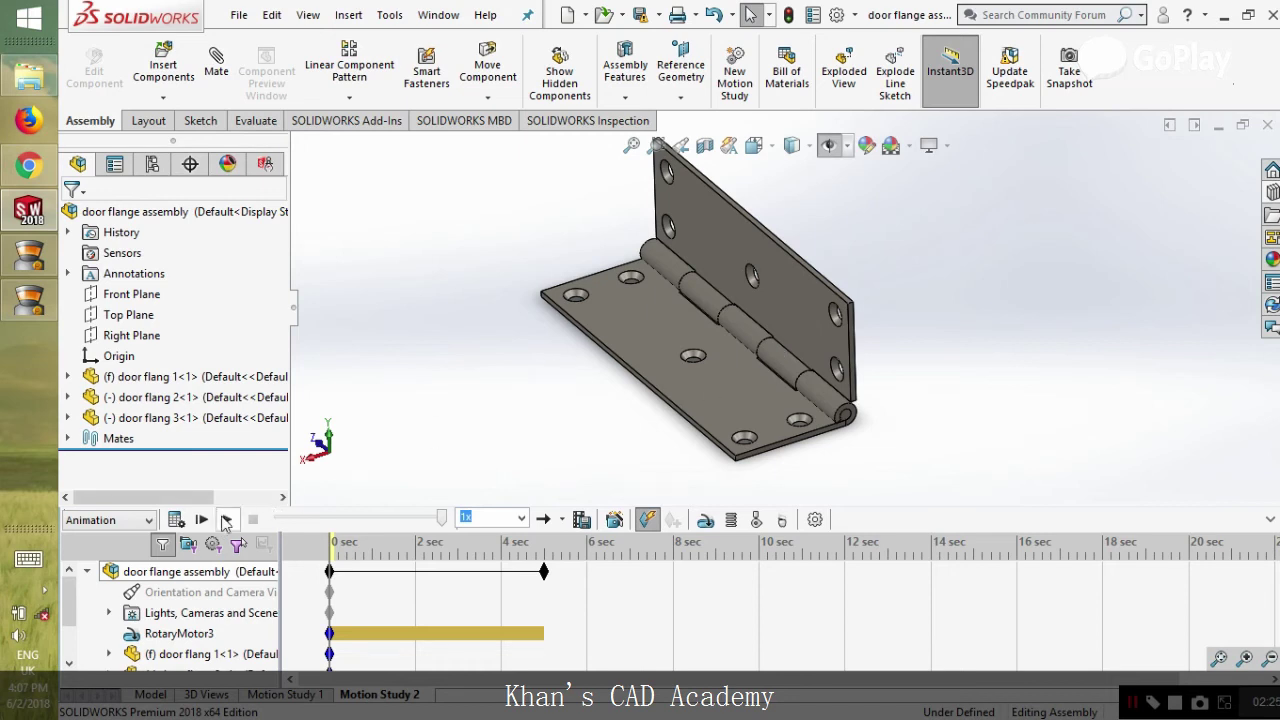
click(200, 519)
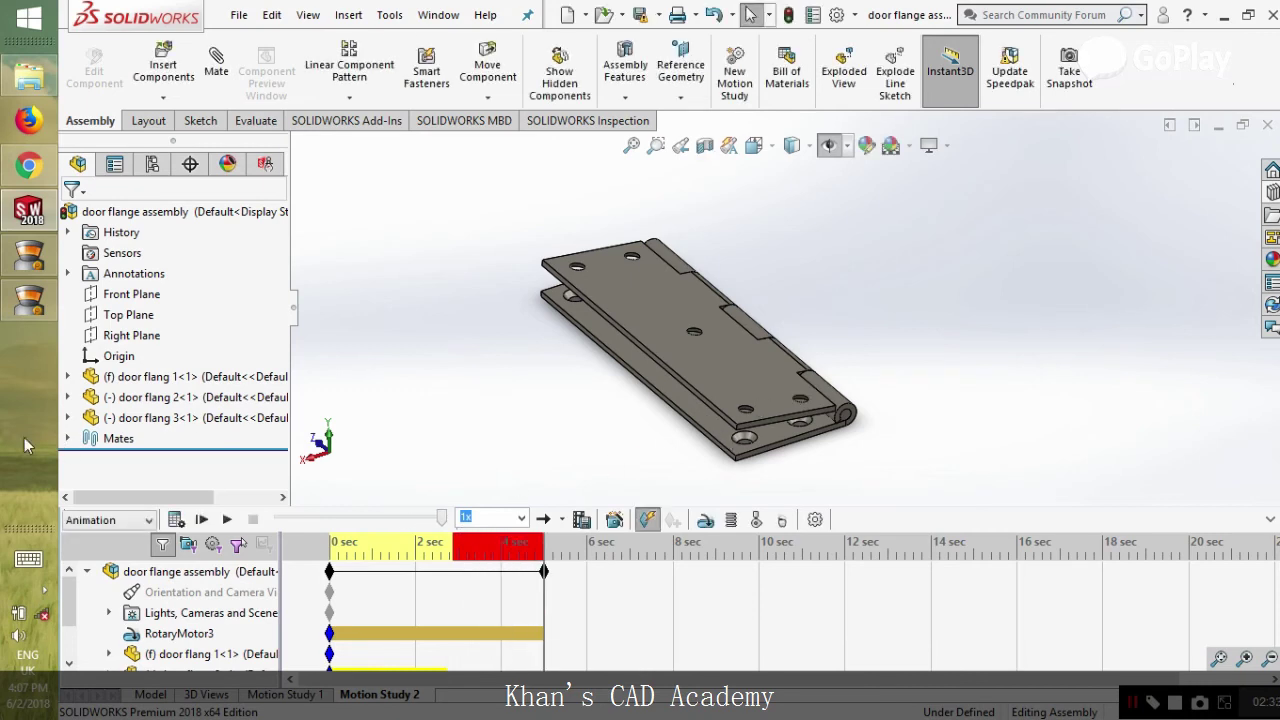
click(68, 440)
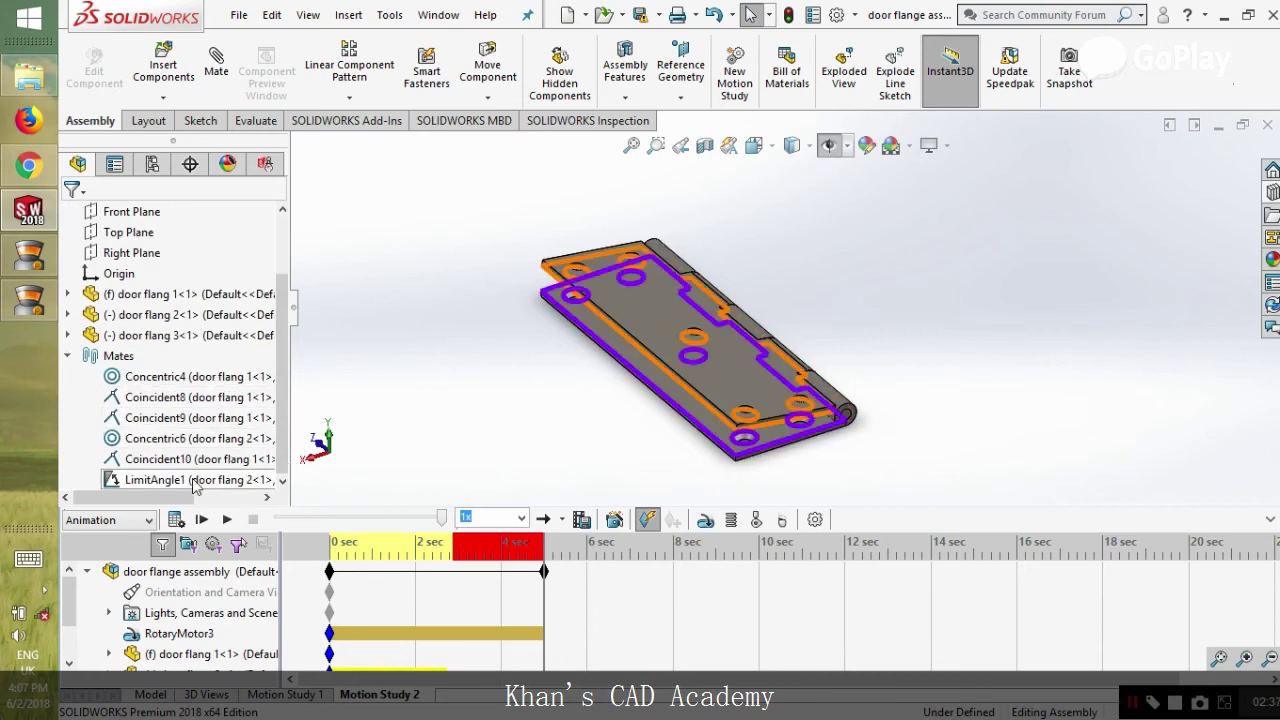
click(67, 356)
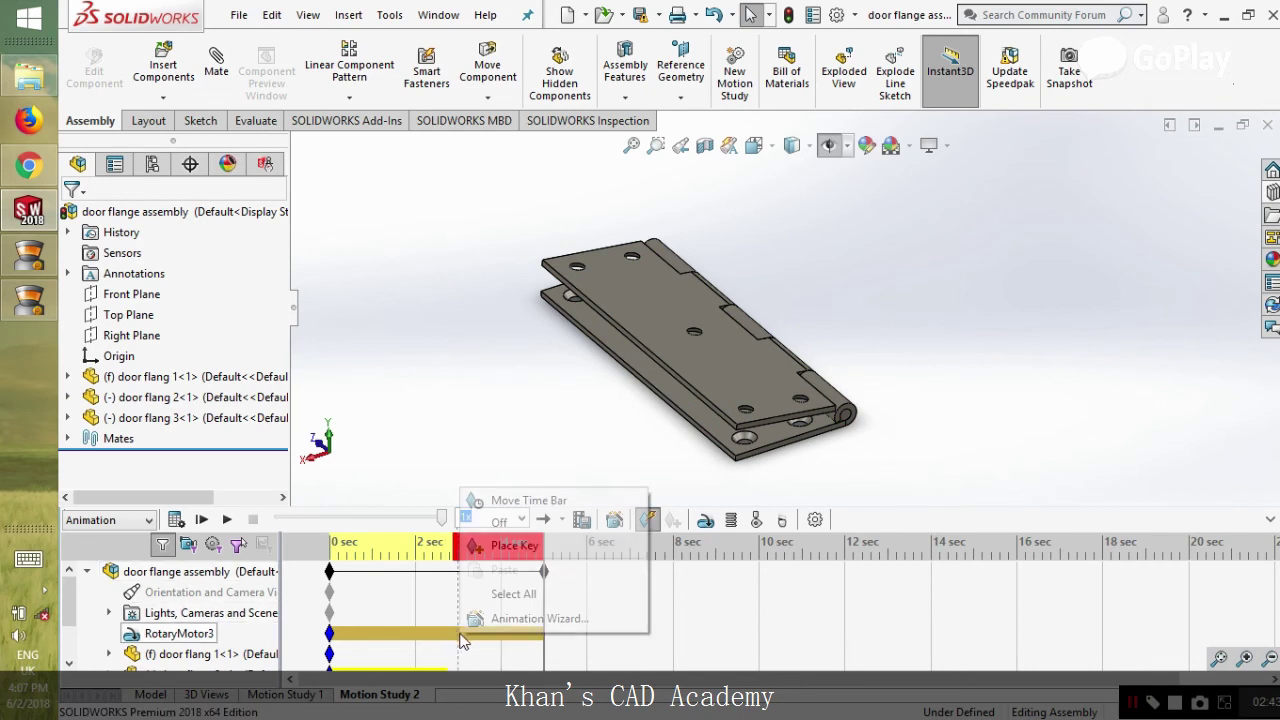
Step: Switch RotaryMotor3 off just before 3 sec and replay the animation from the start
right_click(458, 633)
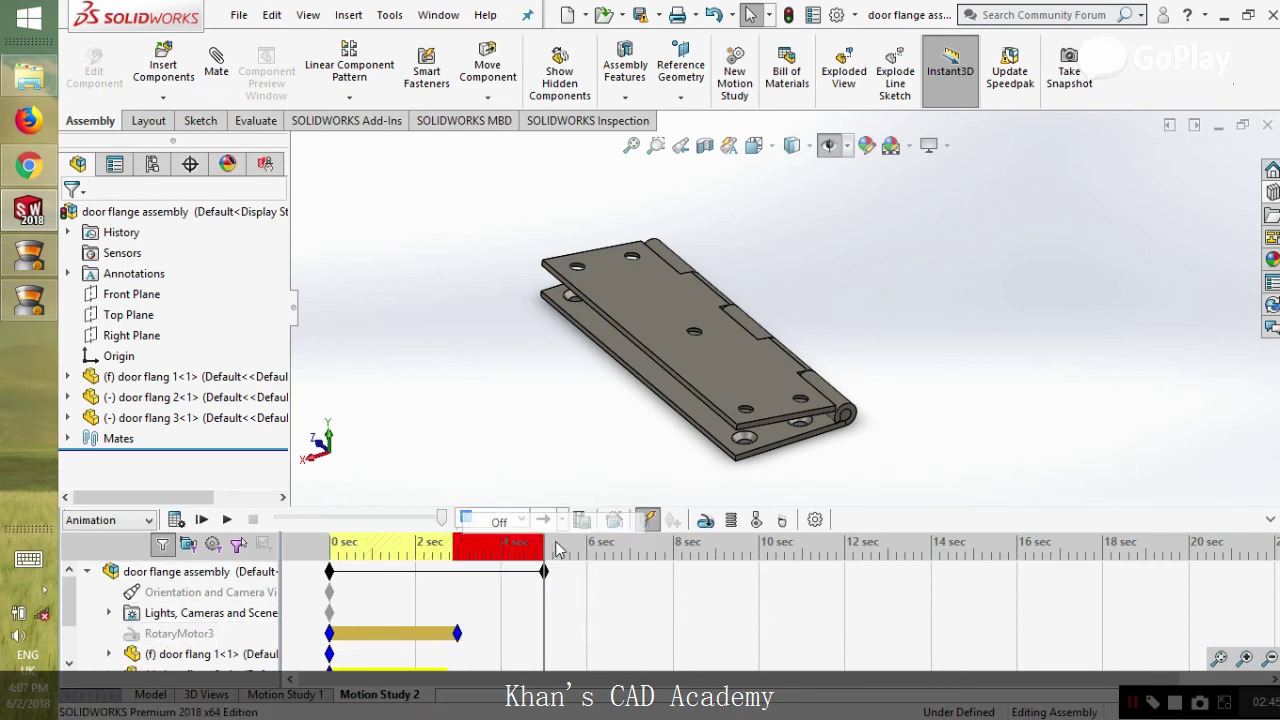
click(556, 523)
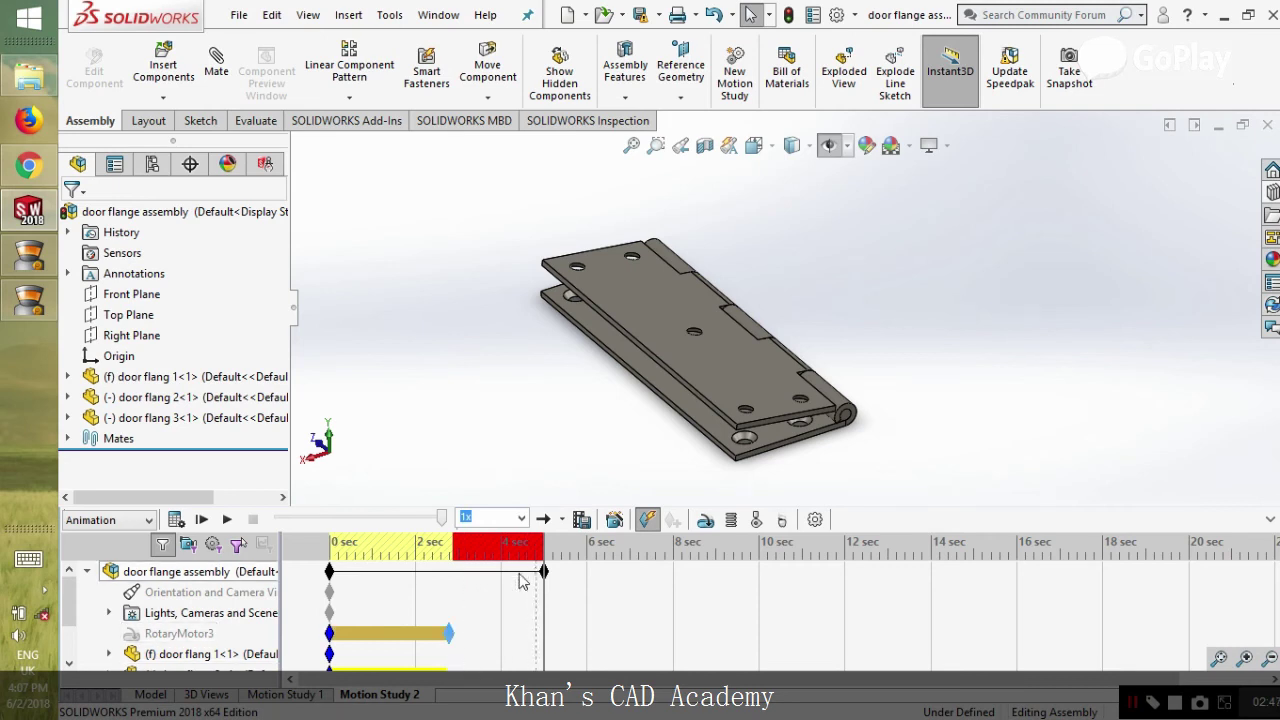
click(209, 521)
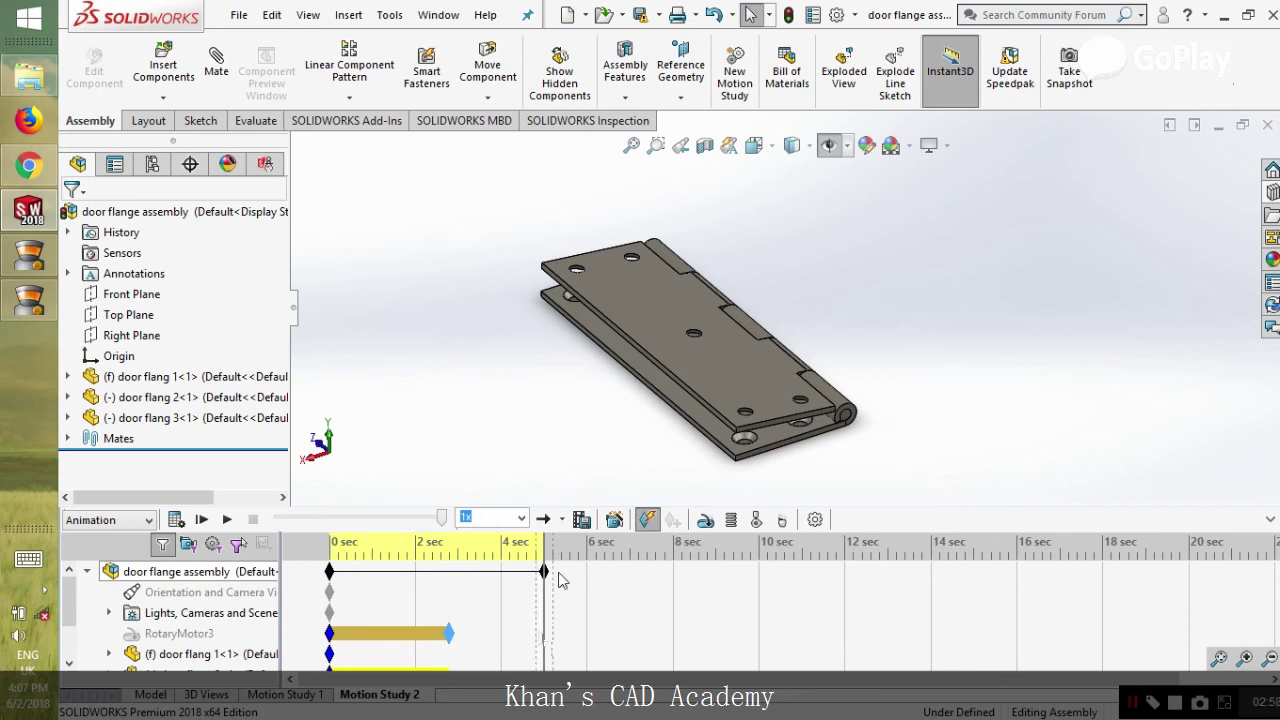
Step: Add RotaryMotor4 on the hinge leaf face, reversed direction, at 5 RPM
click(705, 519)
click(796, 367)
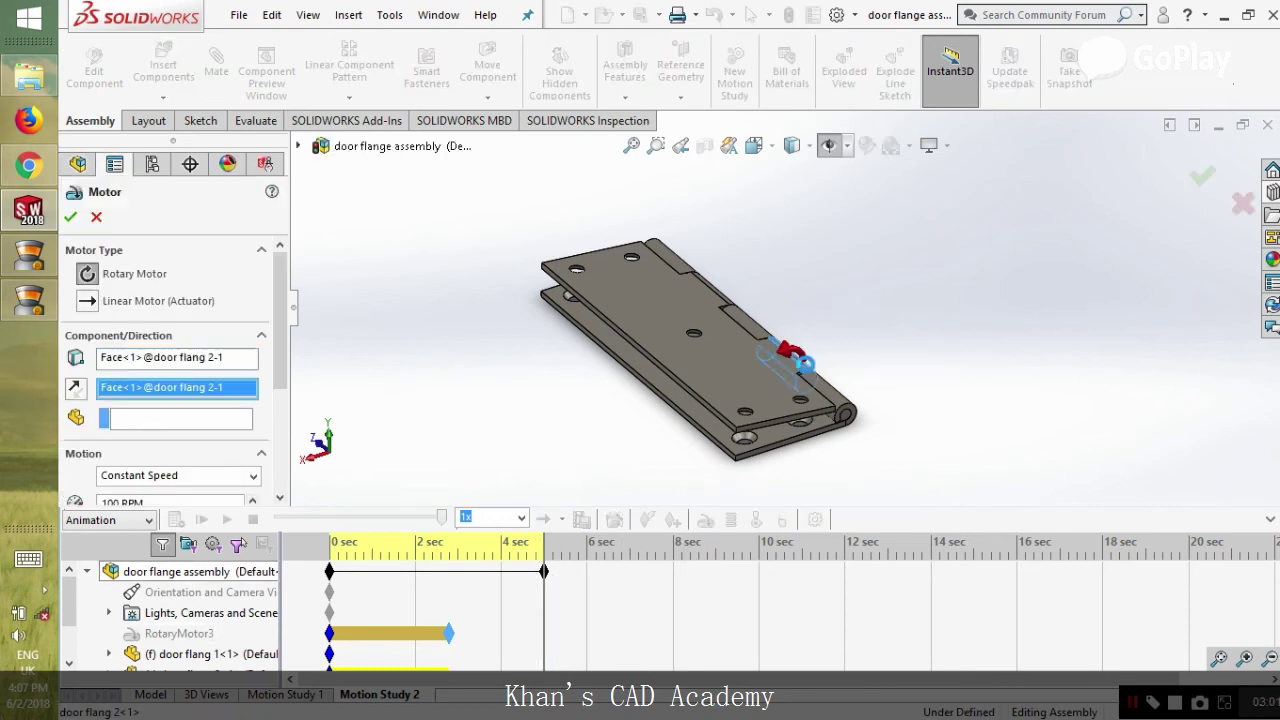
scroll(85, 320, down, 2)
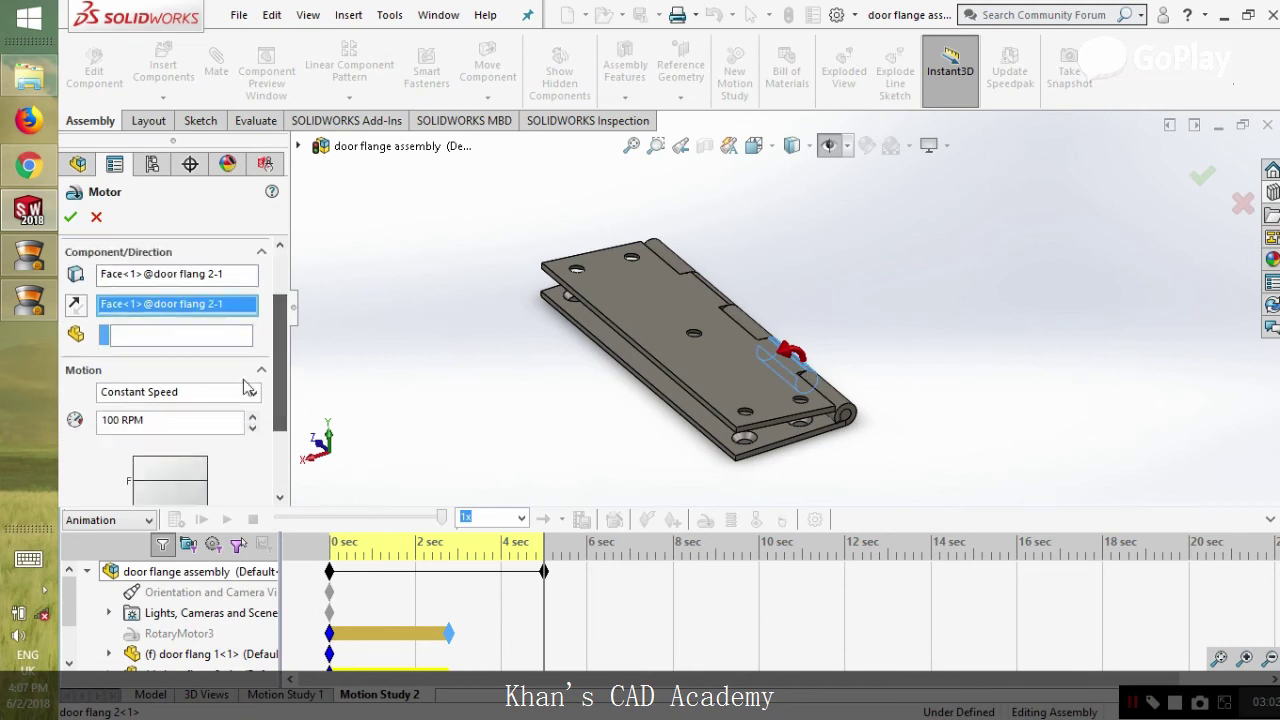
click(76, 305)
triple_click(157, 421)
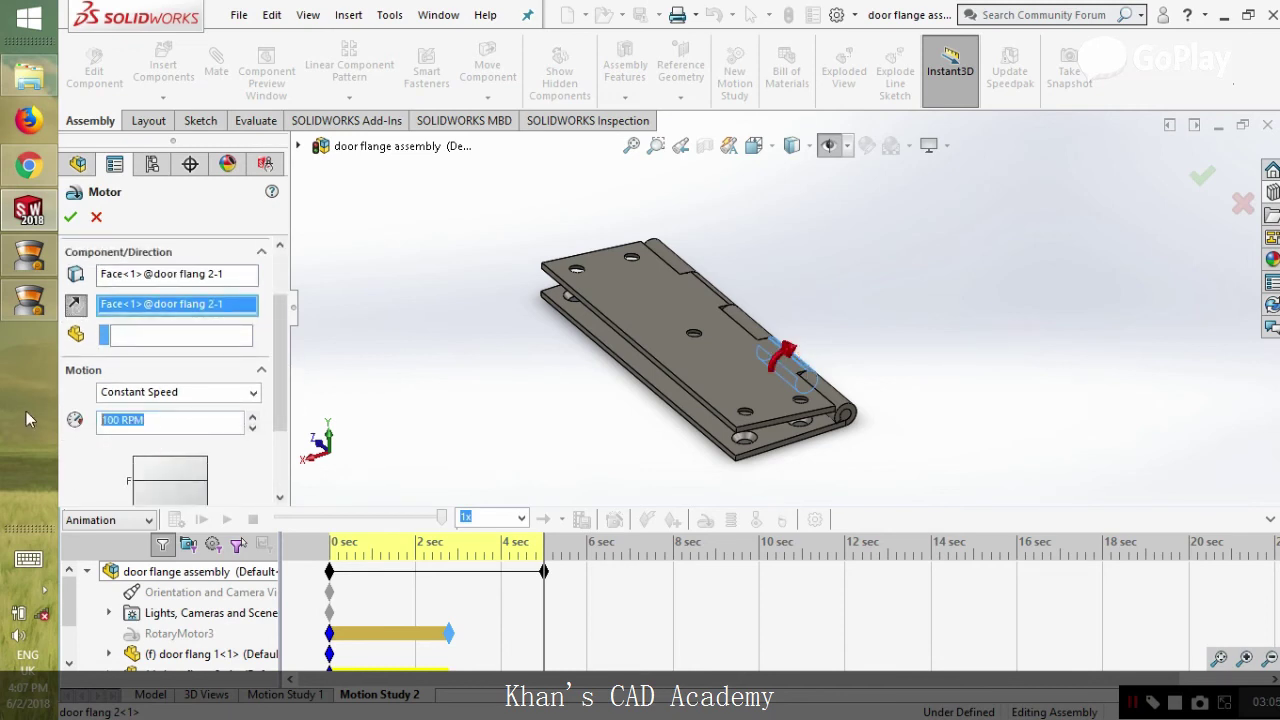
text(5)
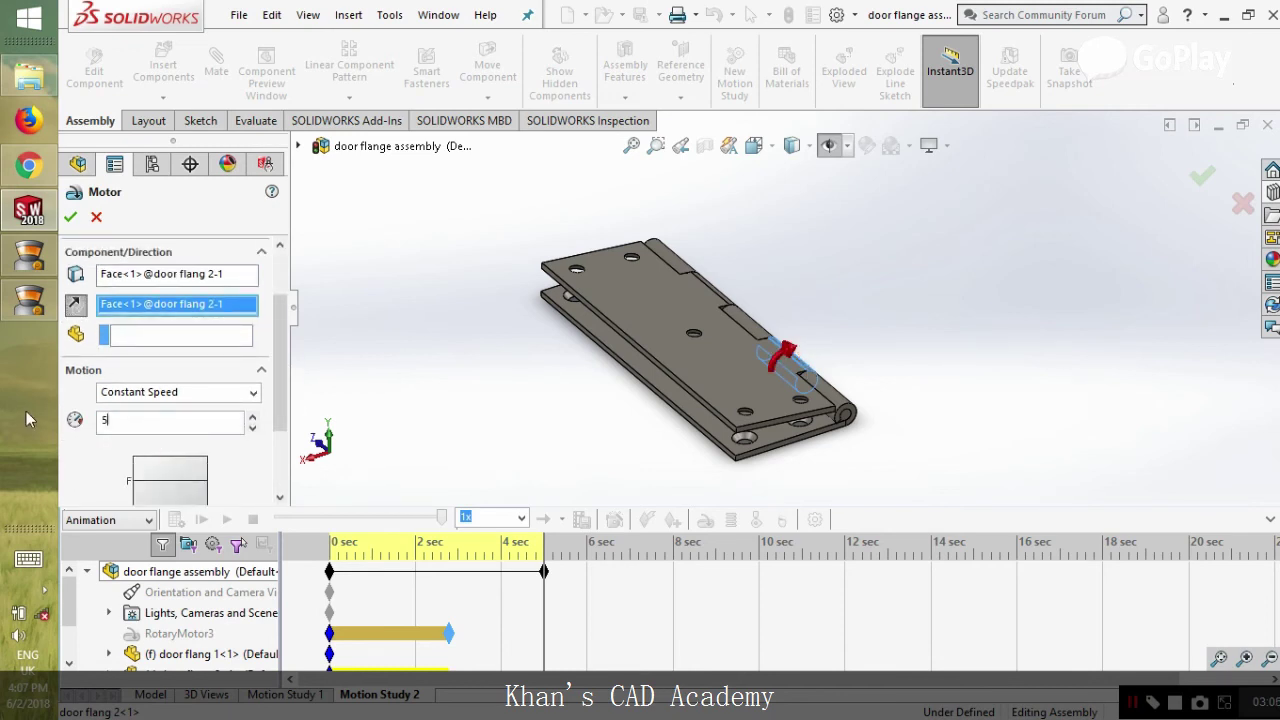
click(70, 217)
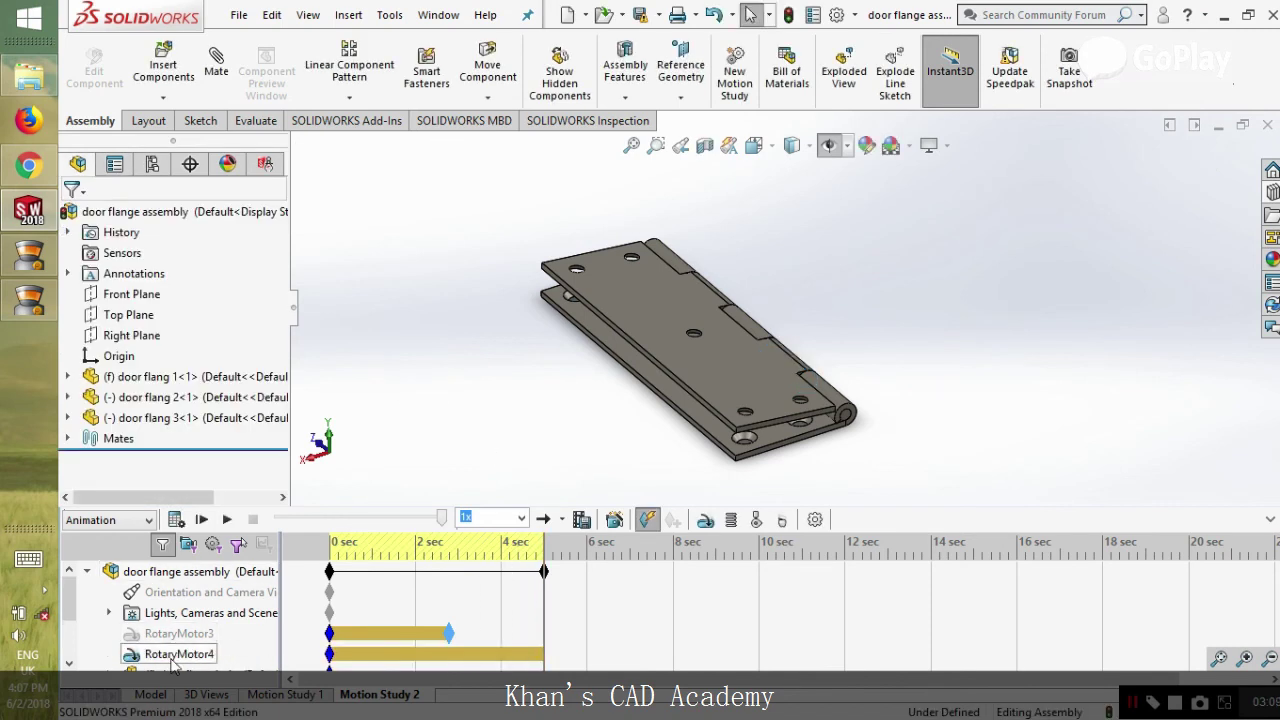
Step: Move RotaryMotor4's start key from 0 to about 3 sec and set its 5 sec end key to Off
mouse_move(329, 654)
mouse_down()
mouse_move(358, 654)
mouse_move(330, 655)
mouse_up()
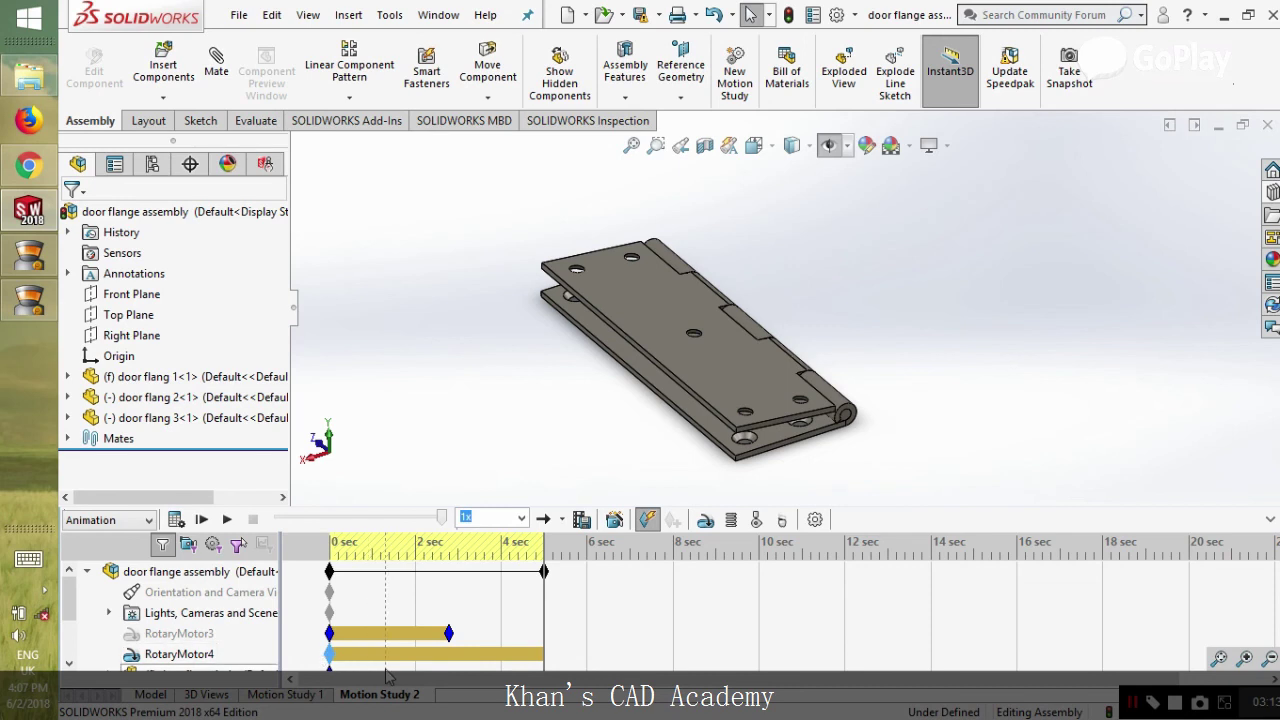
click(331, 655)
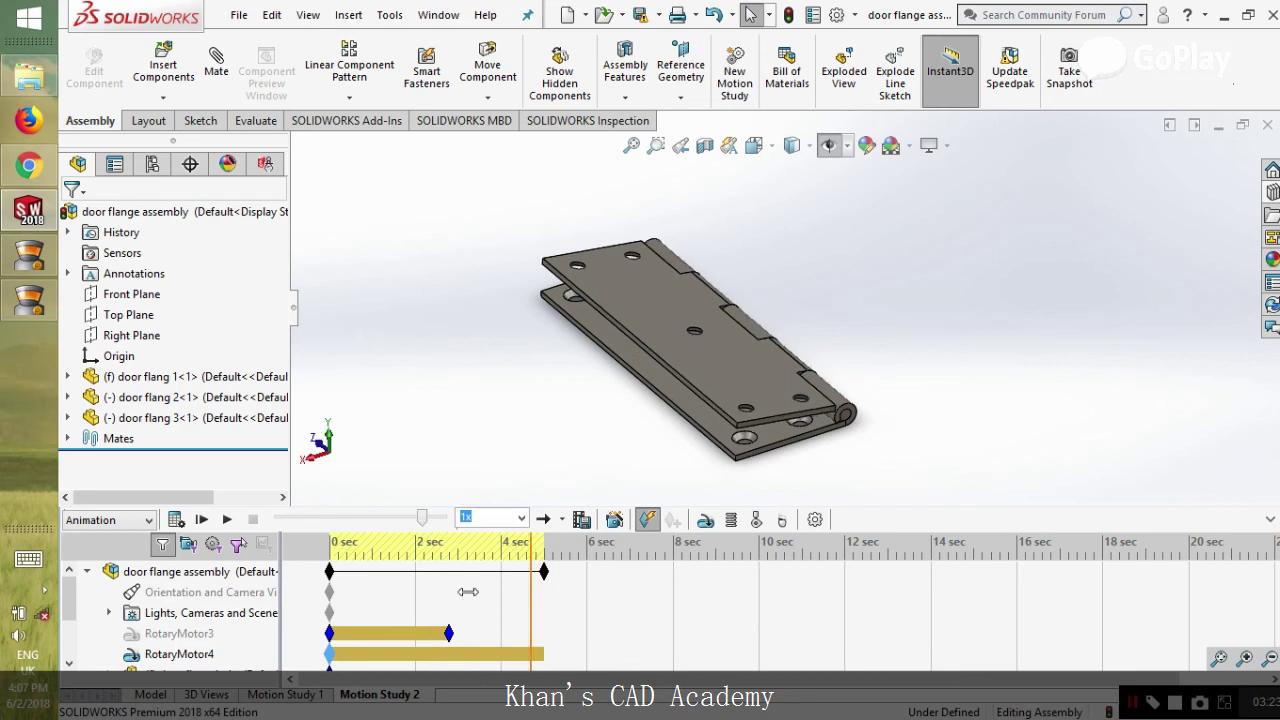
click(175, 519)
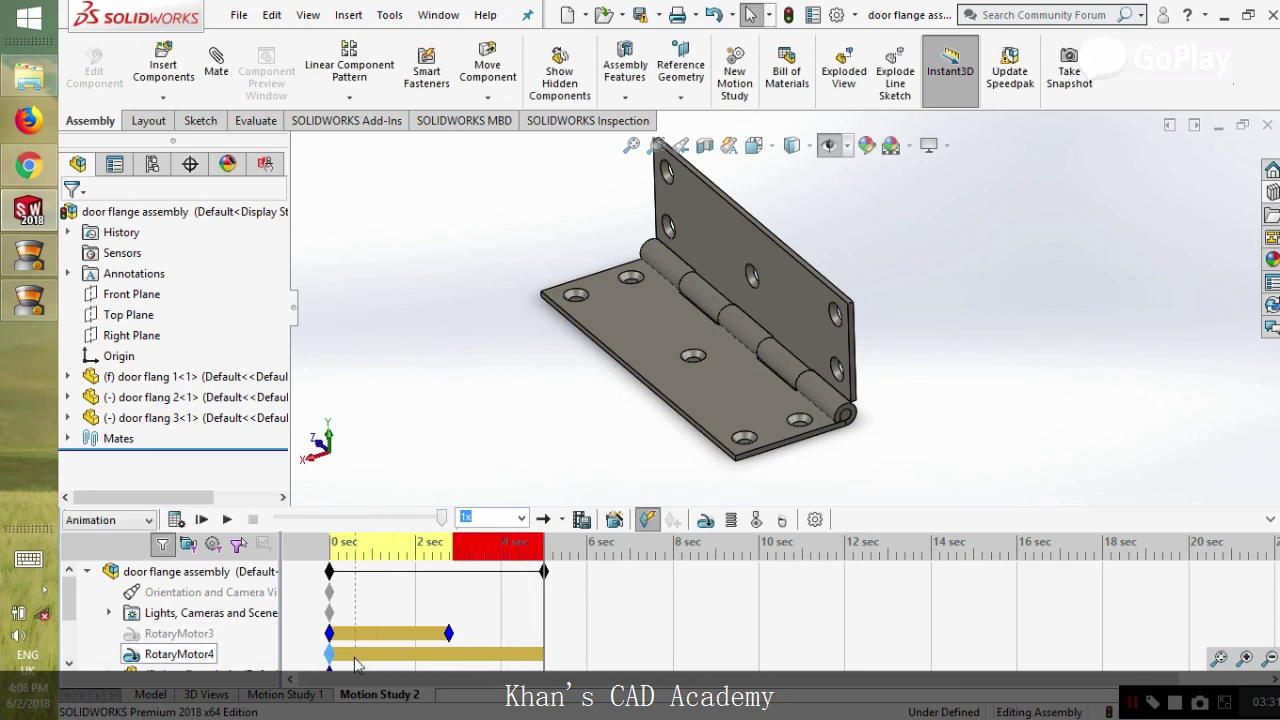
drag(329, 652, 461, 664)
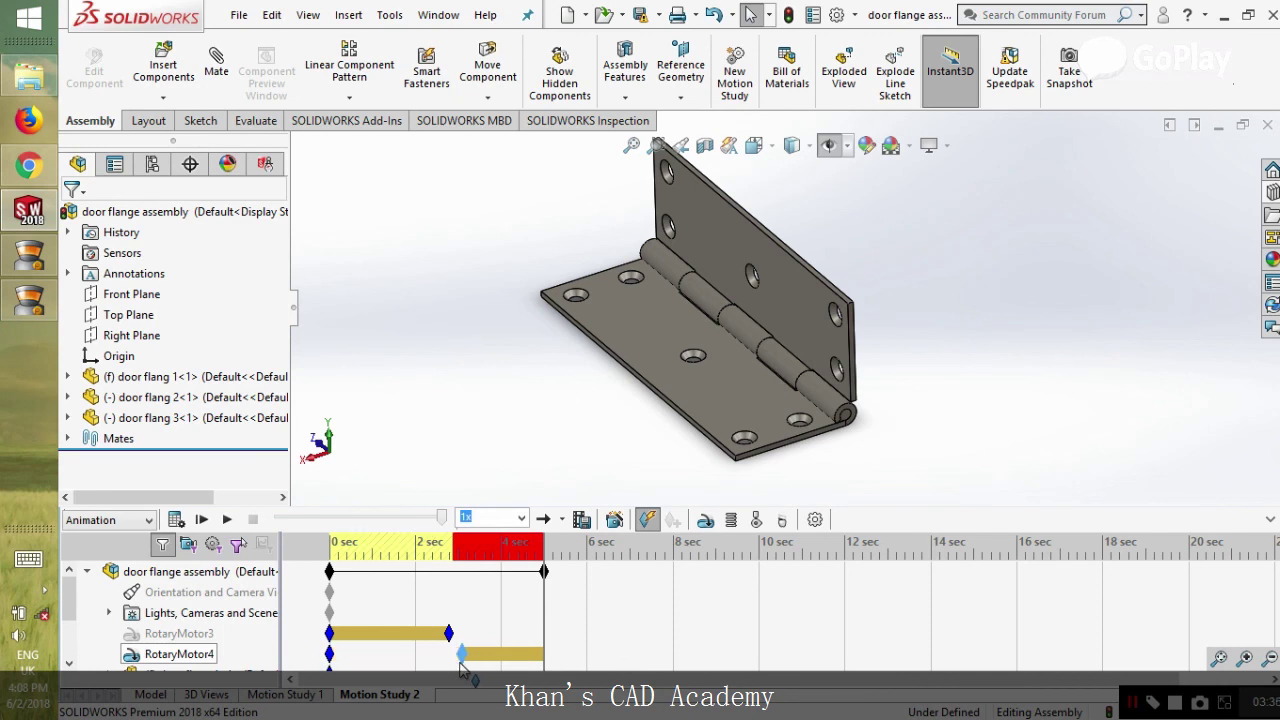
right_click(547, 653)
click(590, 553)
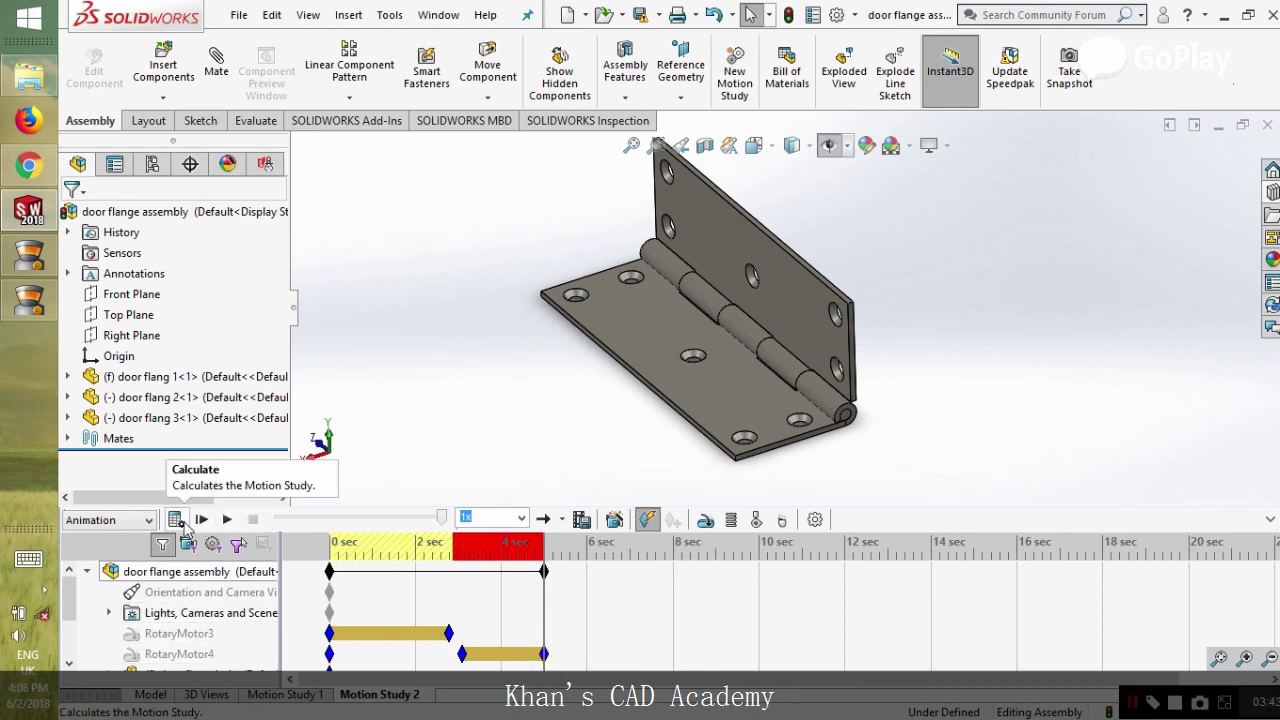
Step: Calculate Motion Study 2 so the leaf closes under RotaryMotor3, then reopens under RotaryMotor4
click(176, 520)
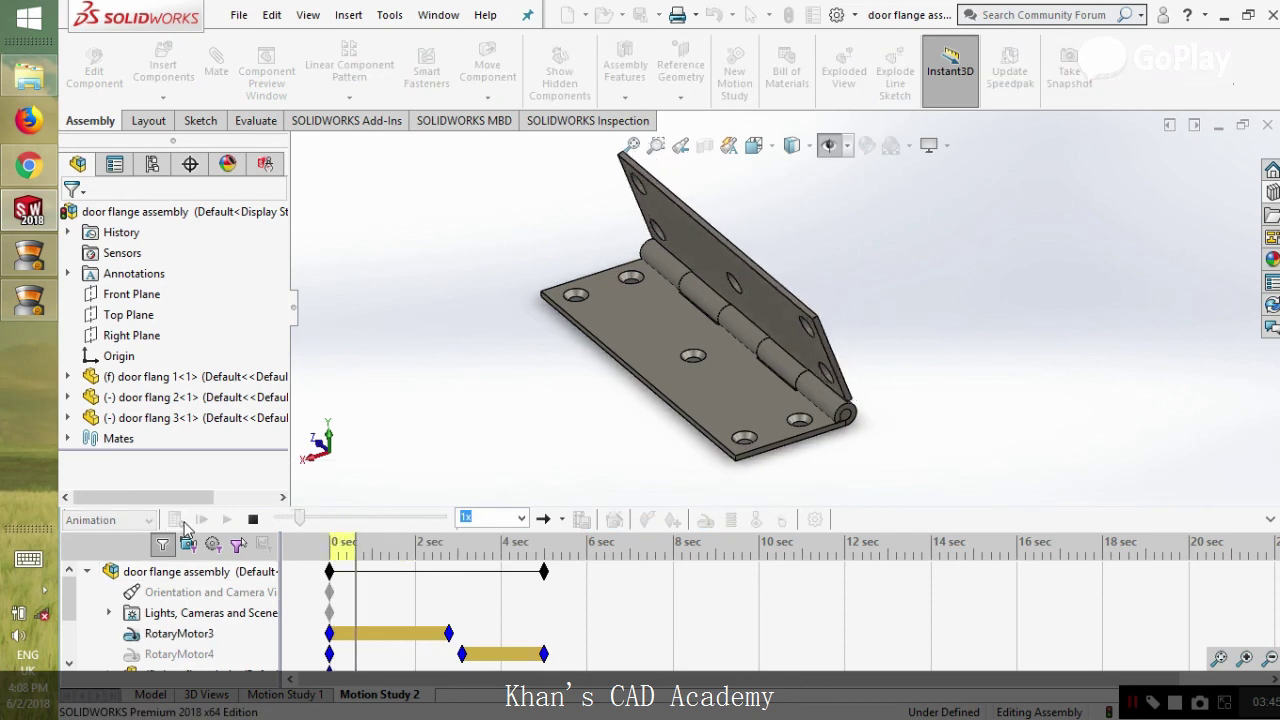